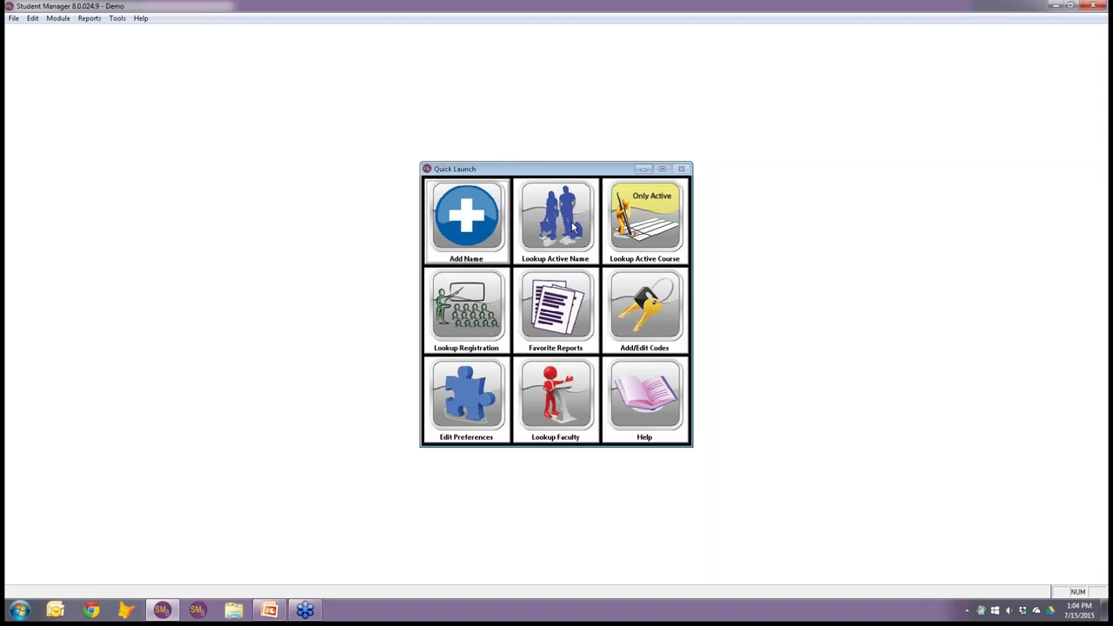
pyautogui.click(574, 224)
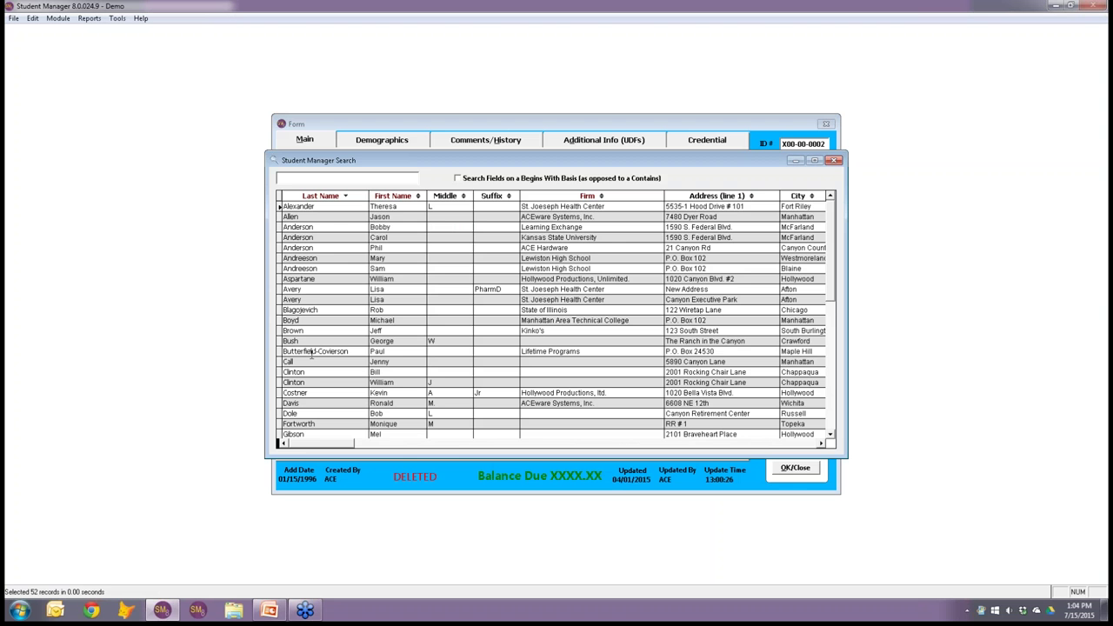
pyautogui.doubleClick(314, 361)
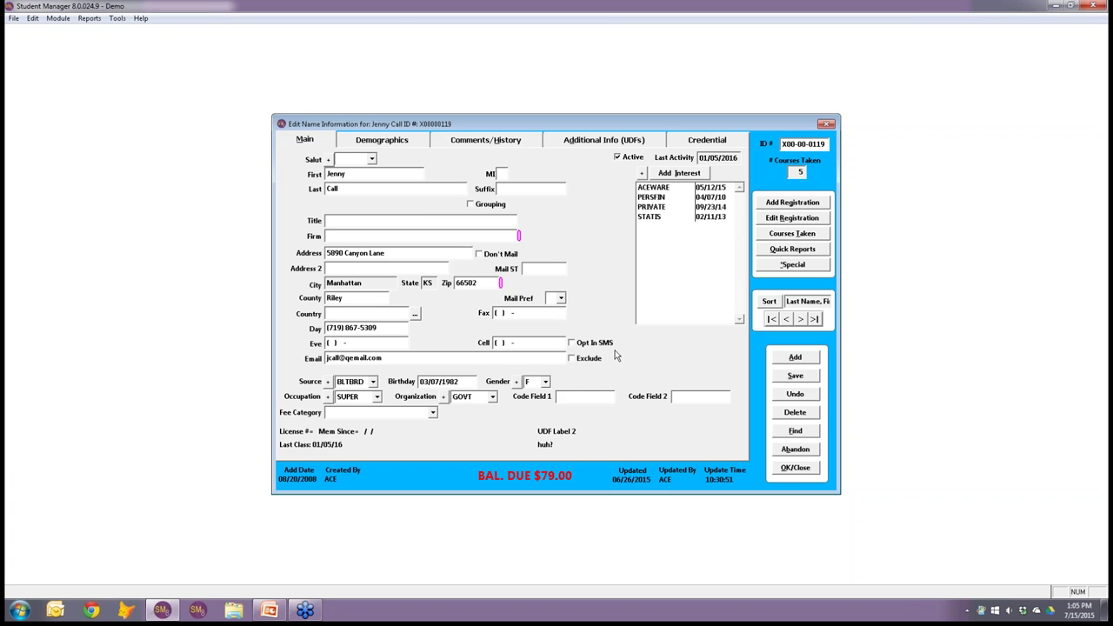
pyautogui.click(794, 449)
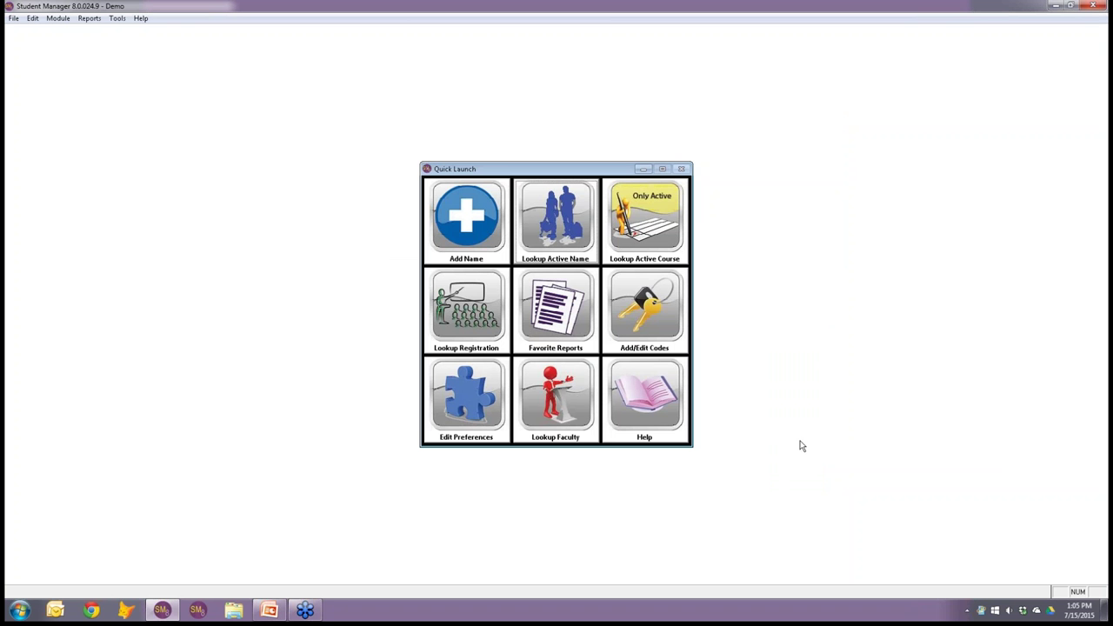
pyautogui.click(118, 18)
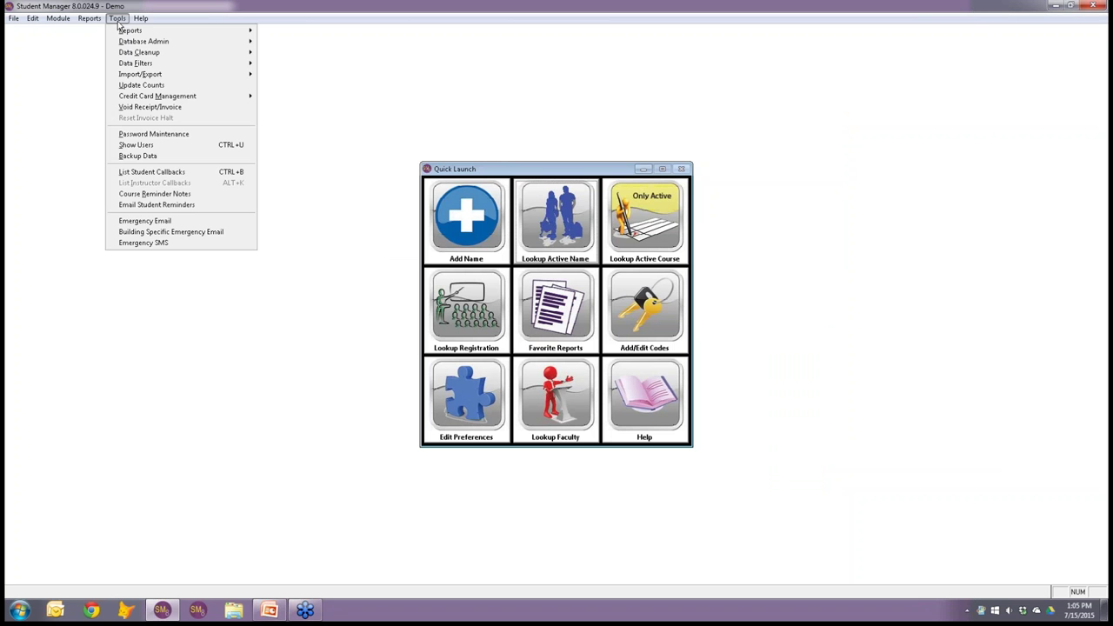
pyautogui.moveTo(124, 46)
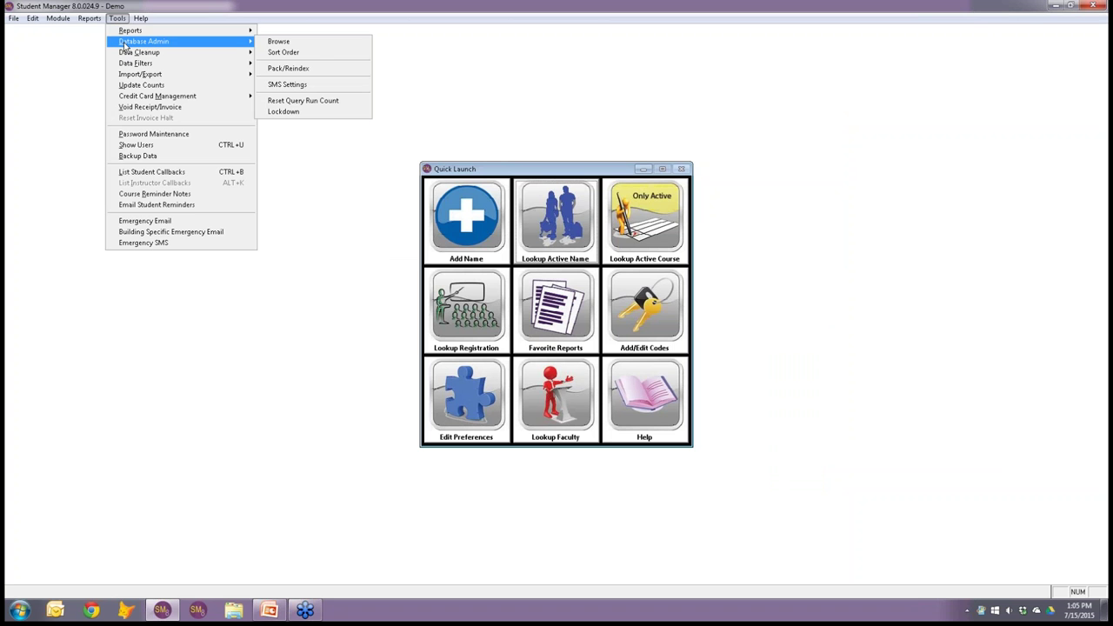
pyautogui.click(306, 84)
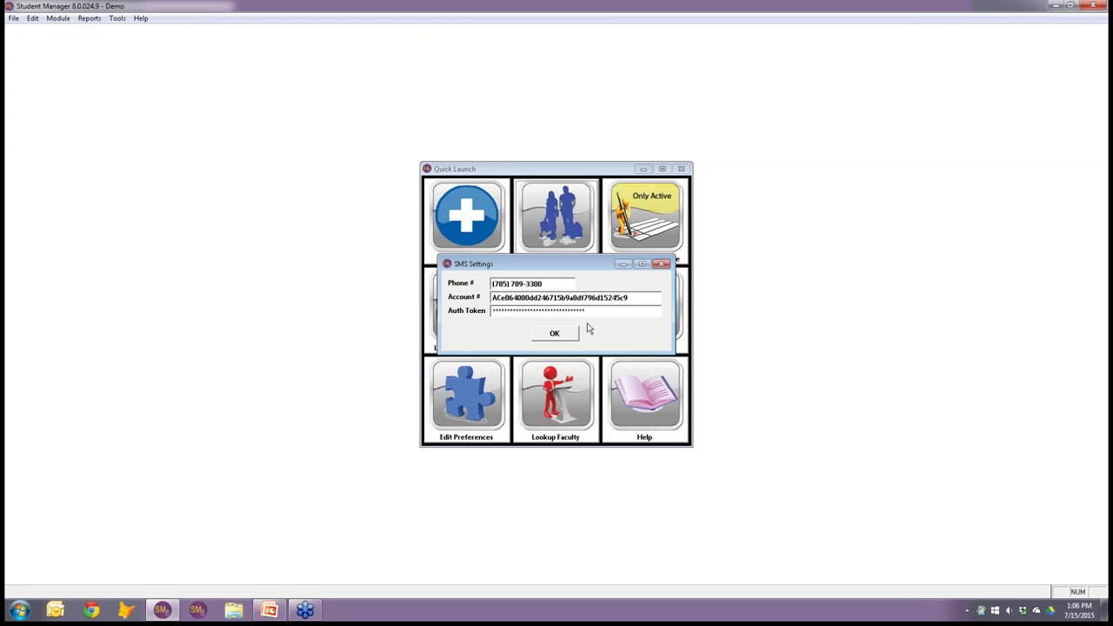
pyautogui.click(560, 336)
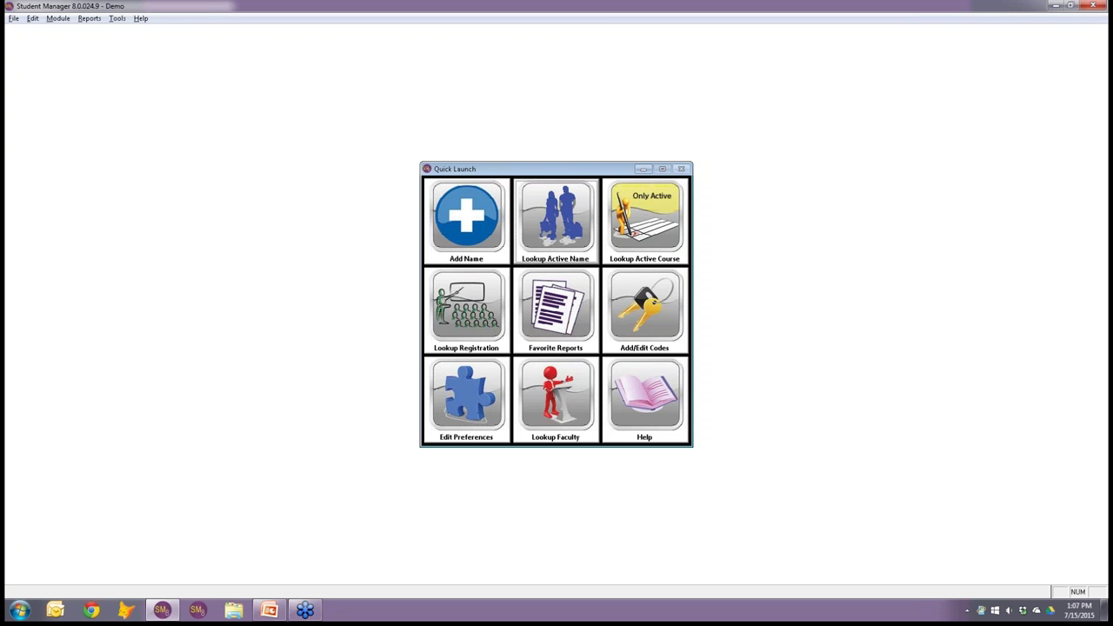
pyautogui.hotkey('alt', 'Tab')
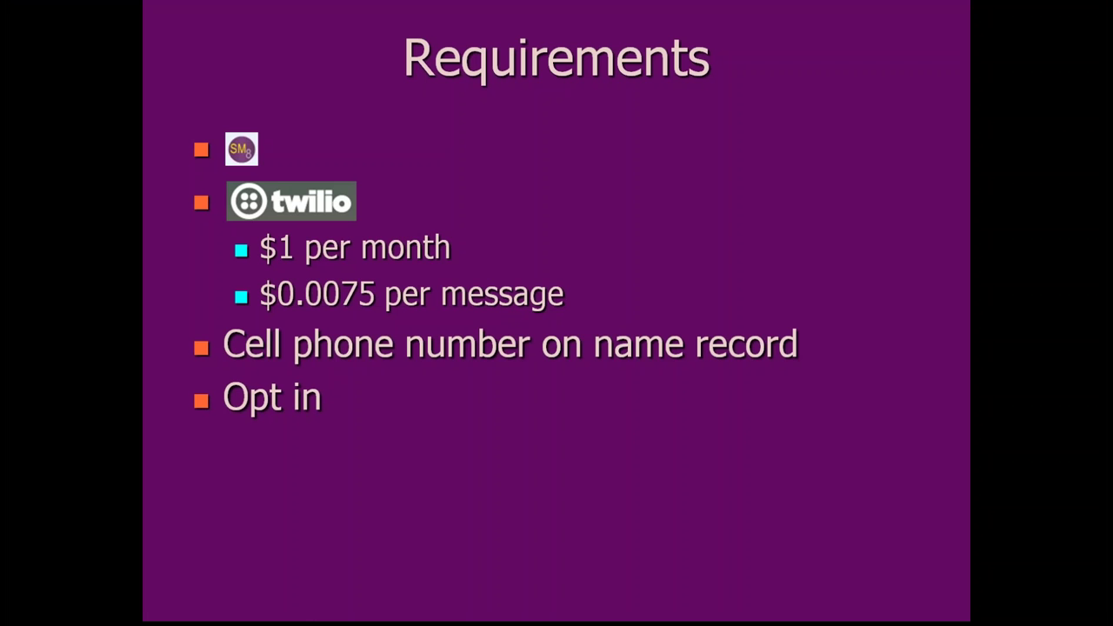
pyautogui.press('Right')
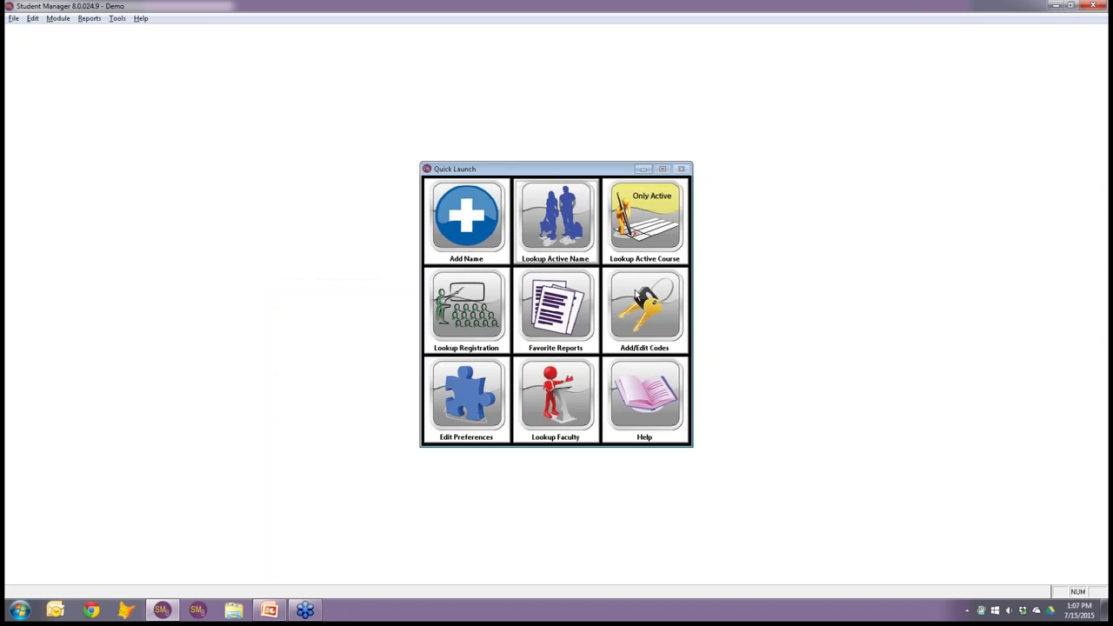
# Open active course 15ACECLUB and start Send SMS to Class, choosing to select specific recipients.
pyautogui.click(642, 245)
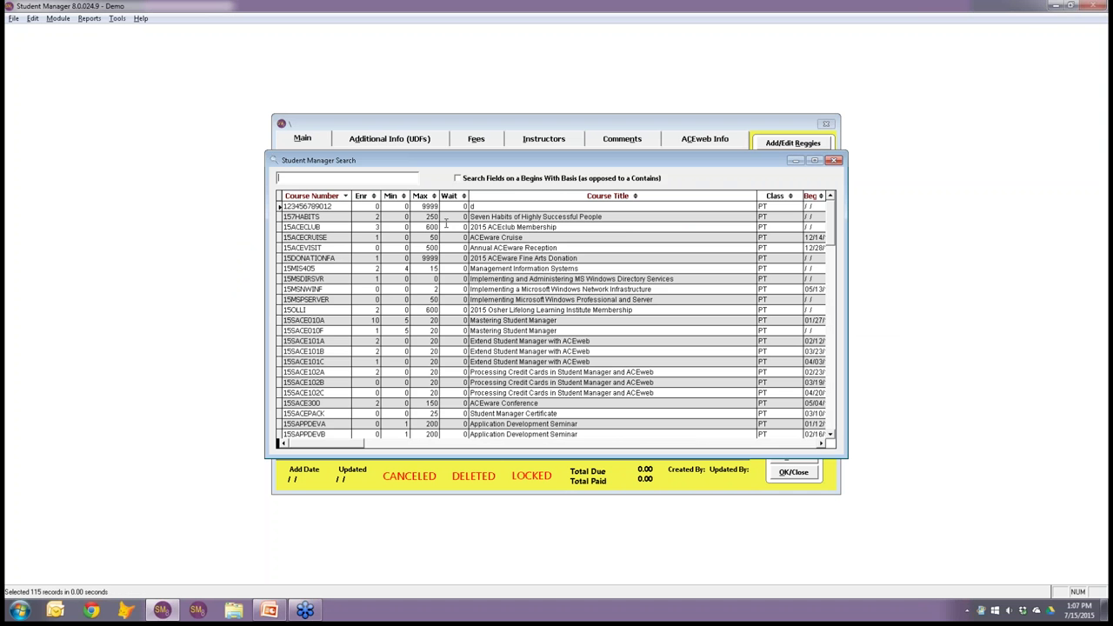
pyautogui.click(328, 226)
pyautogui.doubleClick(327, 226)
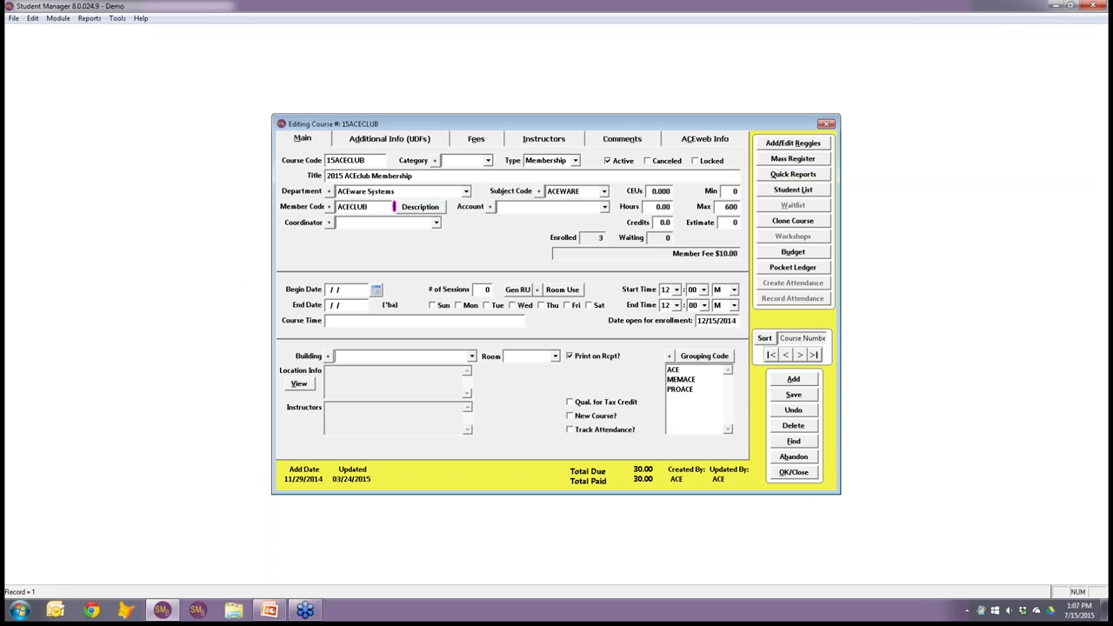
pyautogui.click(789, 175)
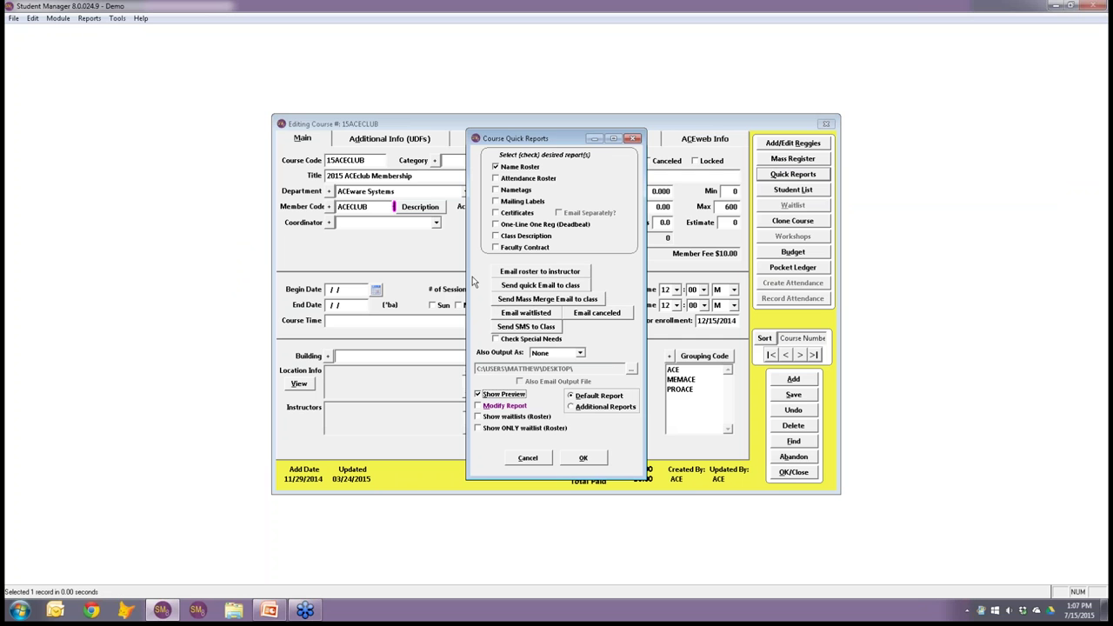
pyautogui.click(552, 329)
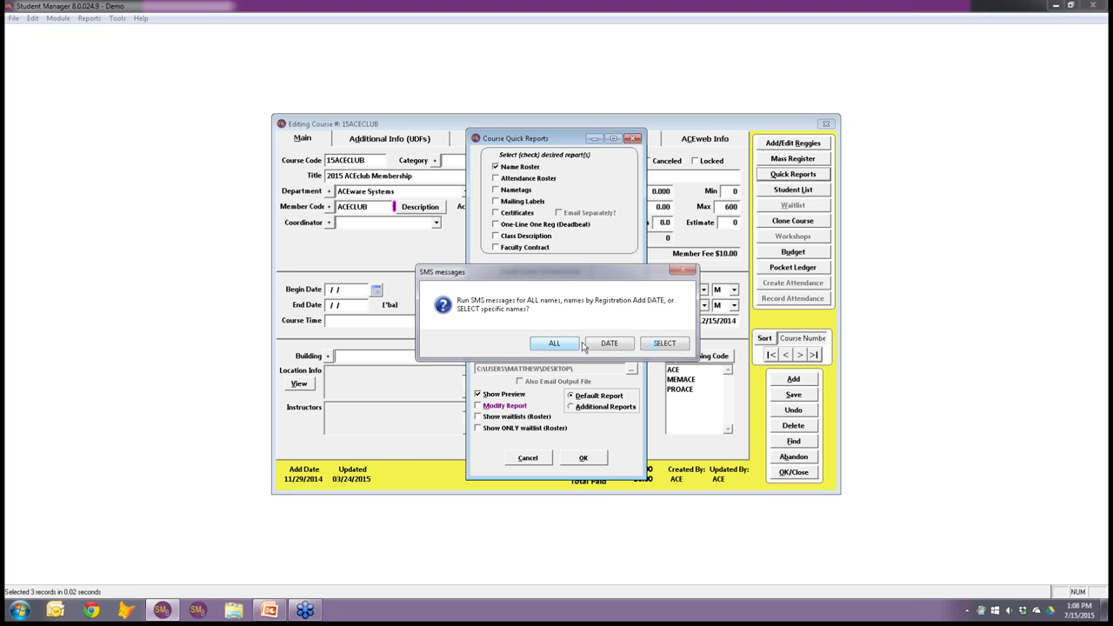
pyautogui.click(664, 343)
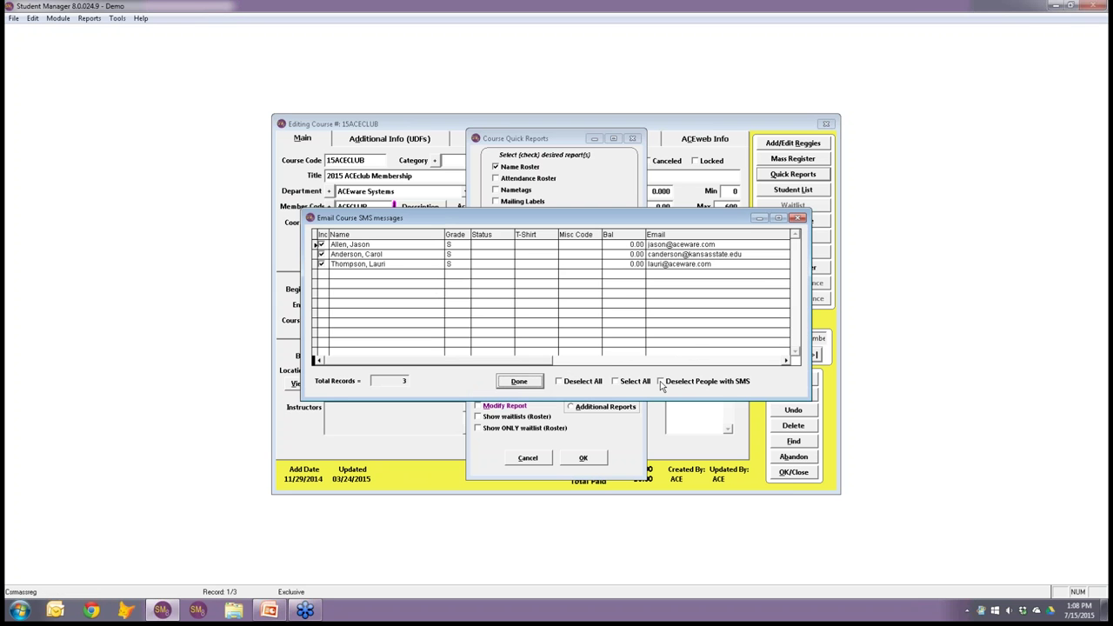
# Deselect people with SMS and send, then dismiss the error that none of the 3 registrants have opted in.
pyautogui.click(660, 382)
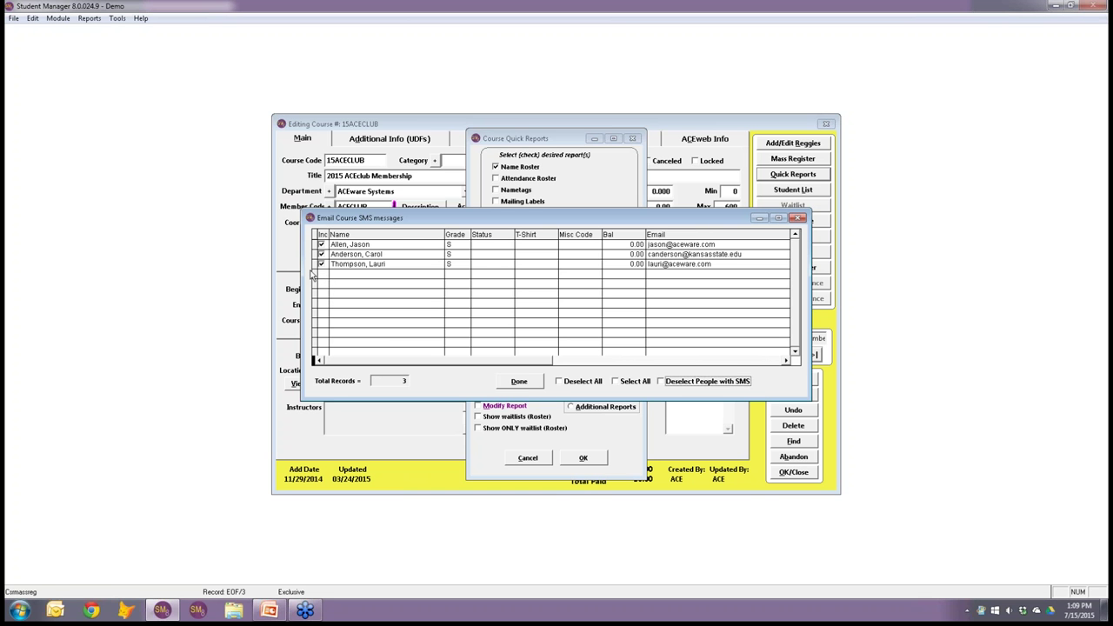
pyautogui.click(520, 382)
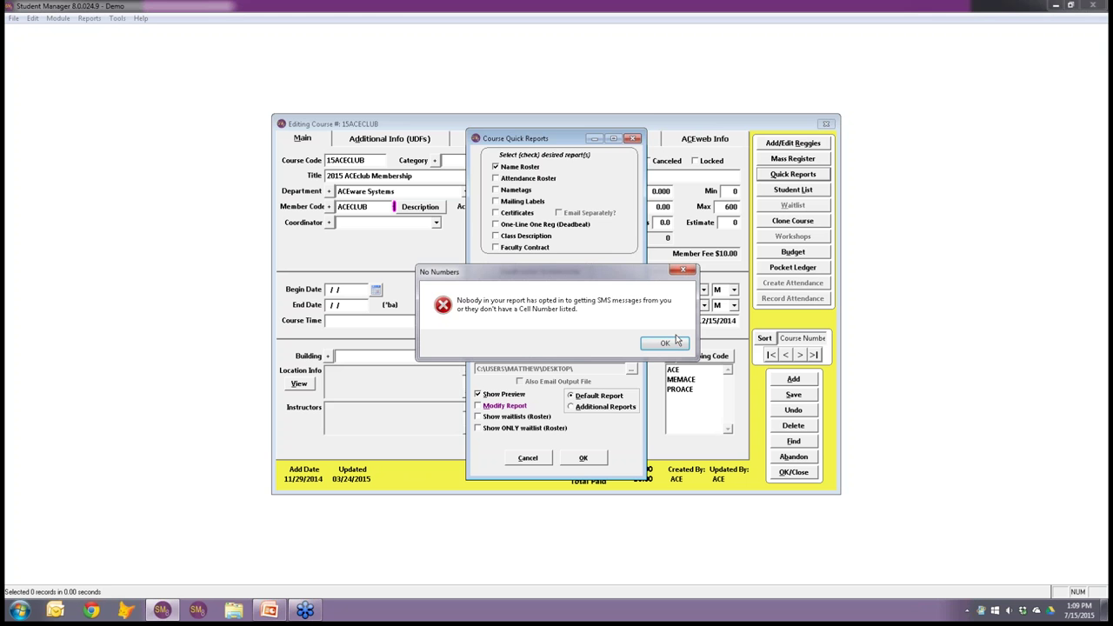
pyautogui.click(666, 342)
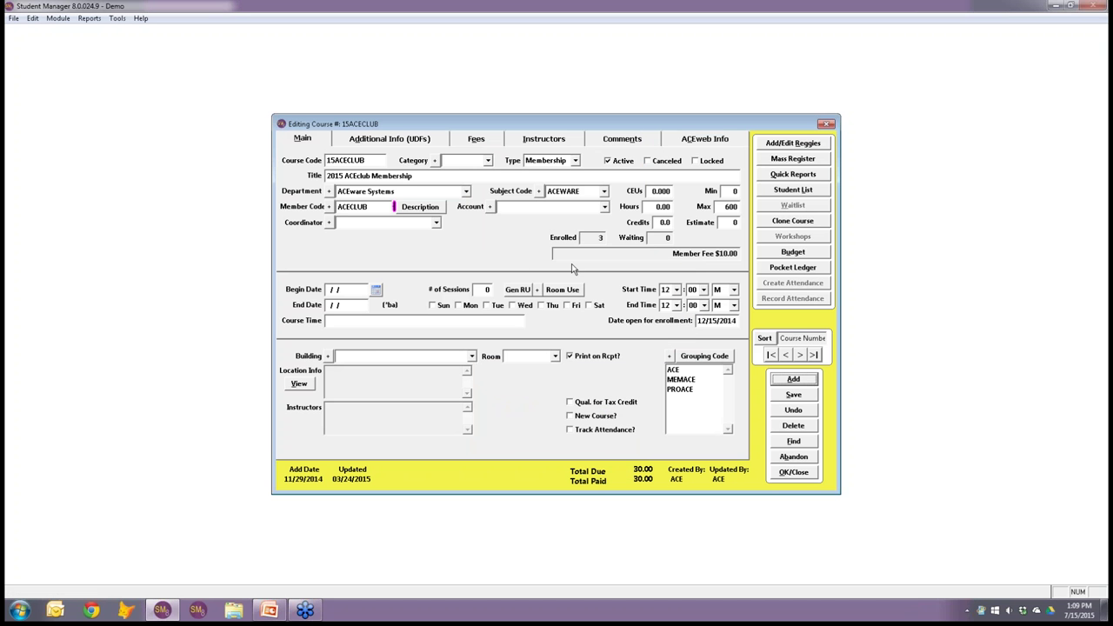
# Find course 15MIS405 and view its 2-student roster, closing it without output.
pyautogui.click(793, 442)
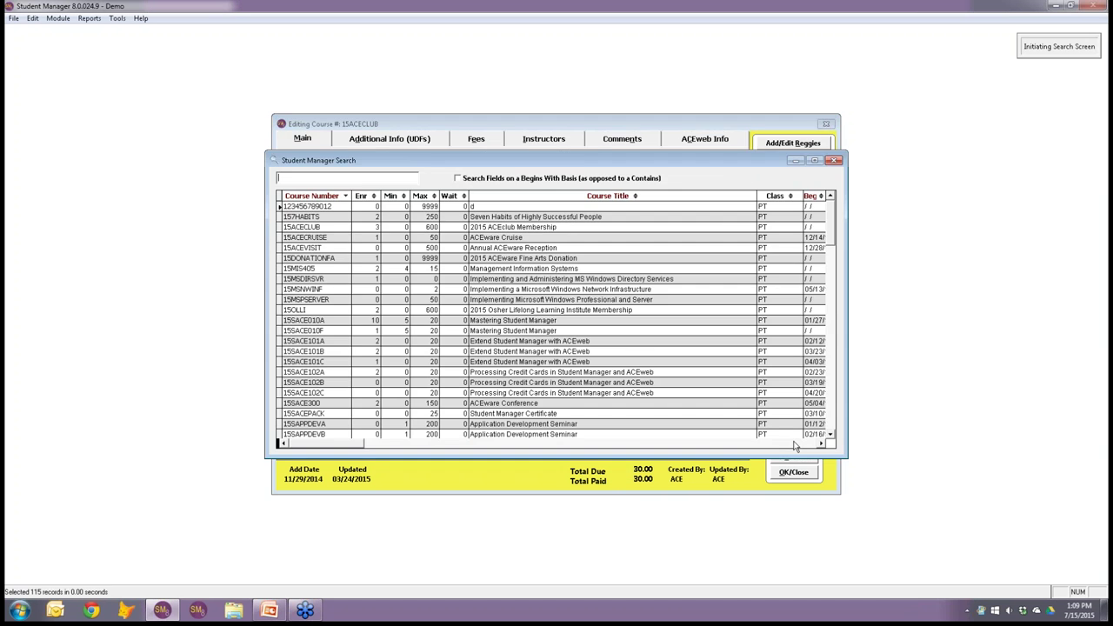
pyautogui.click(333, 237)
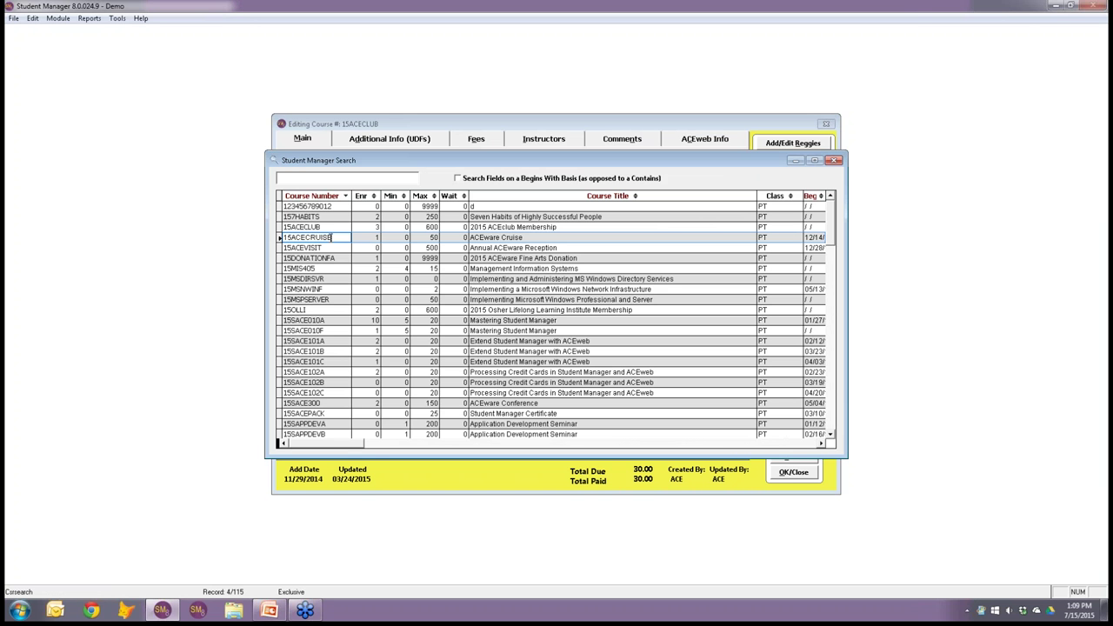
pyautogui.doubleClick(313, 267)
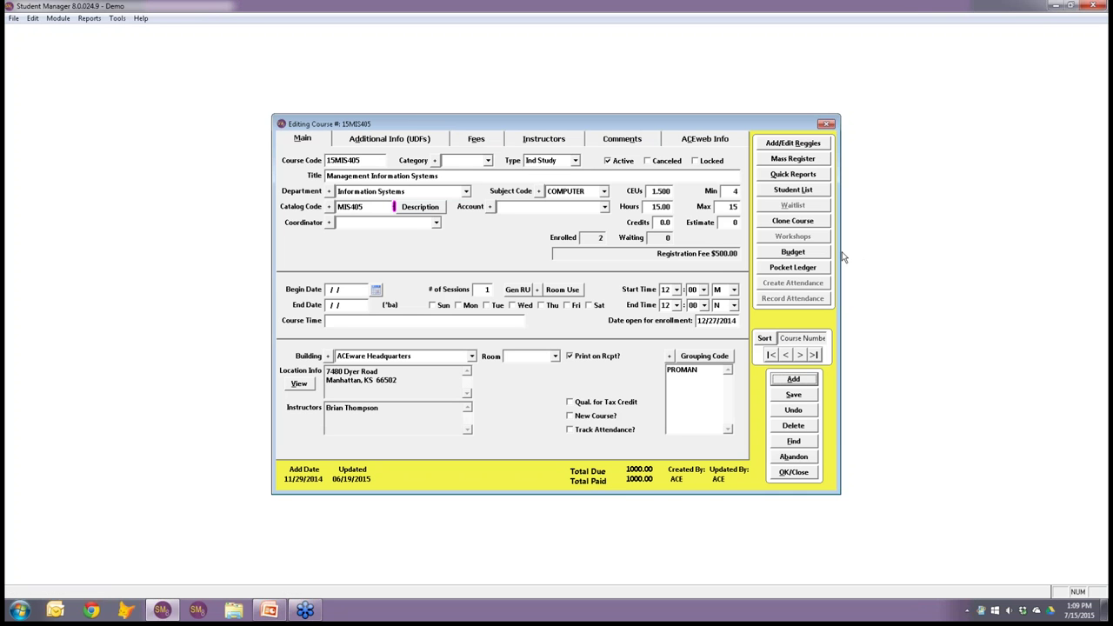
pyautogui.click(800, 191)
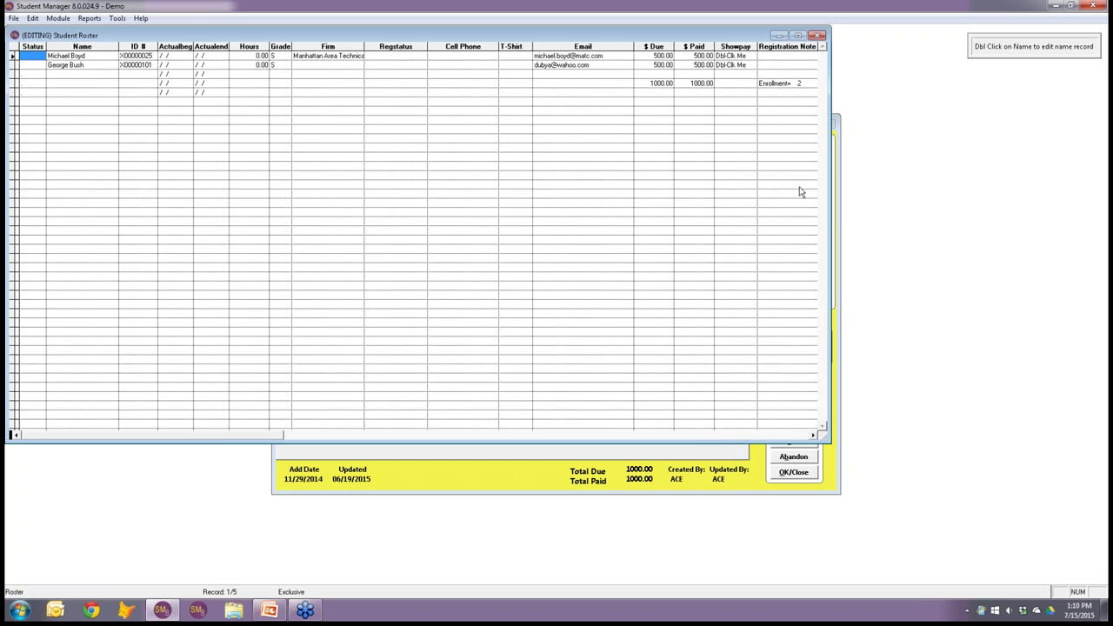
pyautogui.press('Escape')
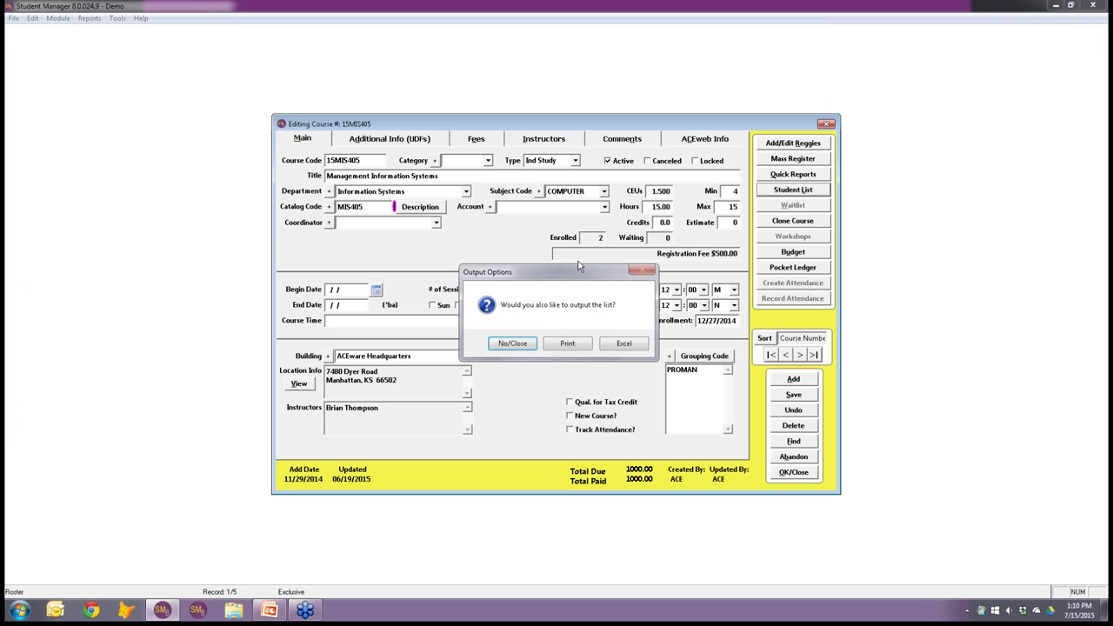
pyautogui.click(527, 346)
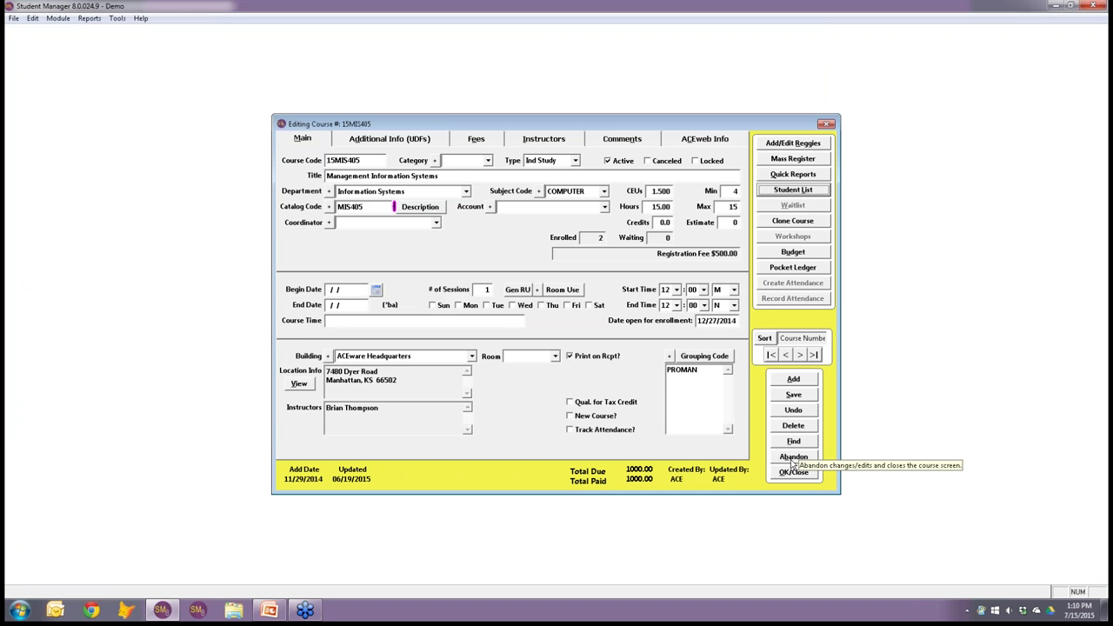
# Find course 15SACE010A, review its 10-student roster without output, then close the course record.
pyautogui.click(796, 442)
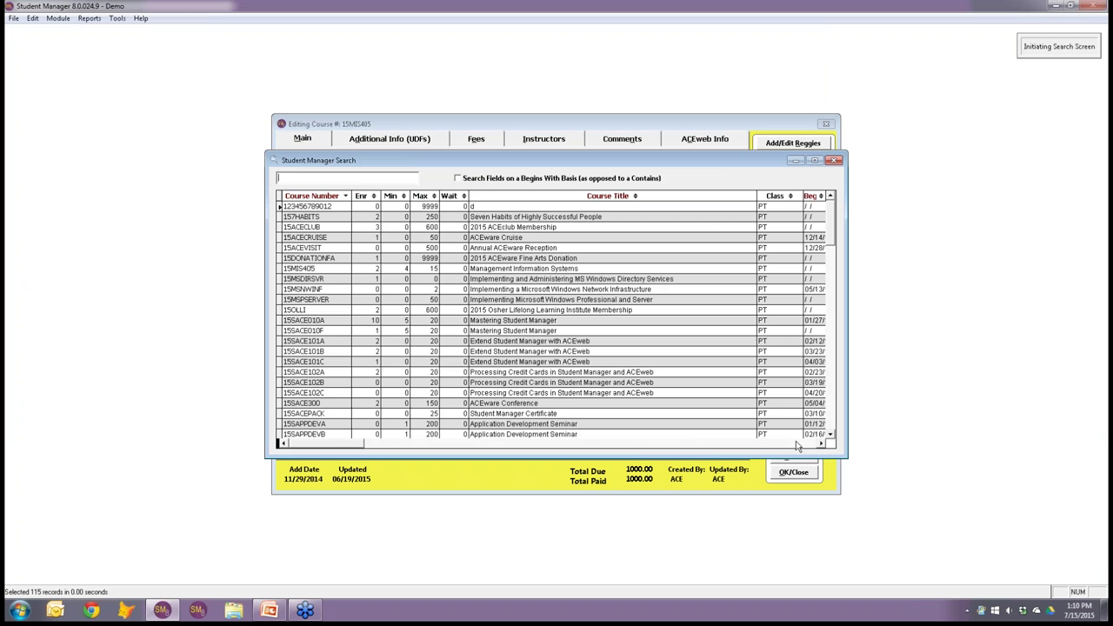
pyautogui.click(322, 289)
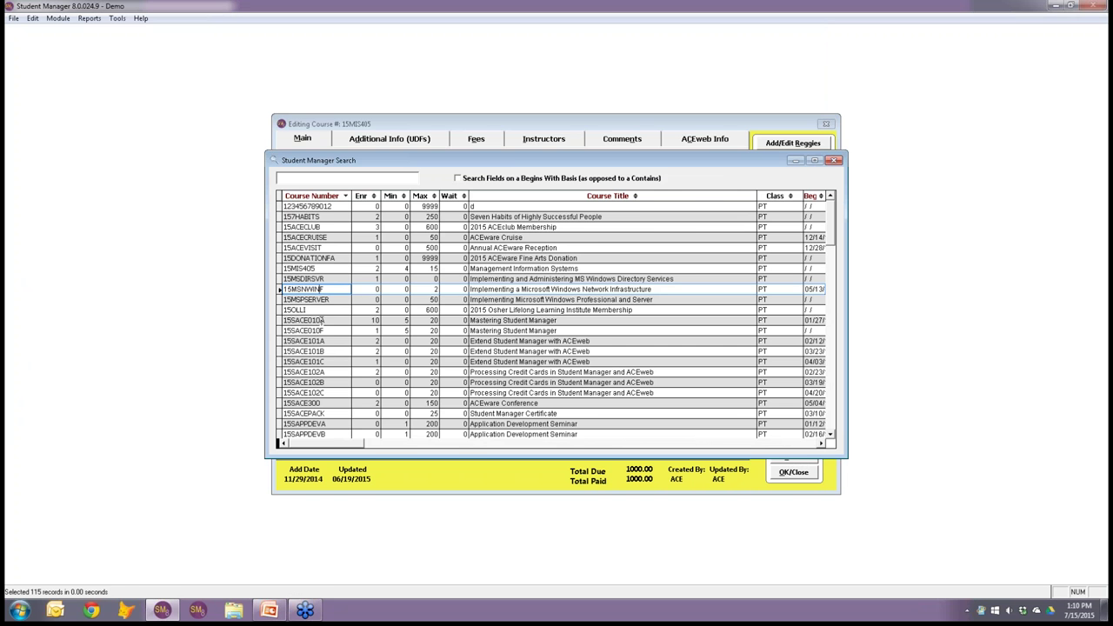
pyautogui.doubleClick(322, 320)
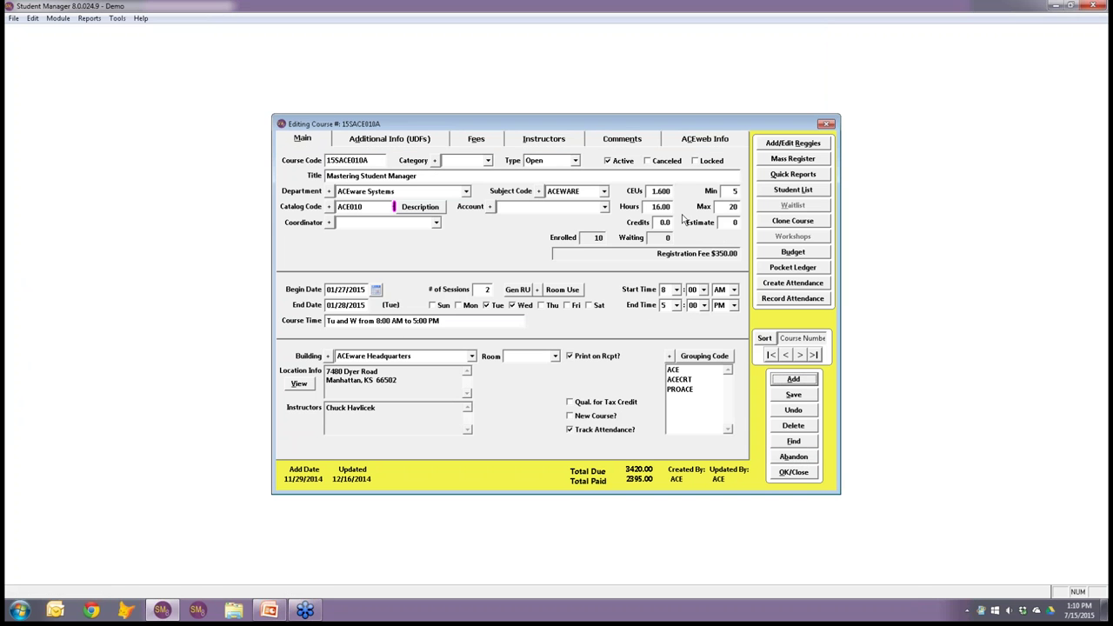
pyautogui.click(790, 192)
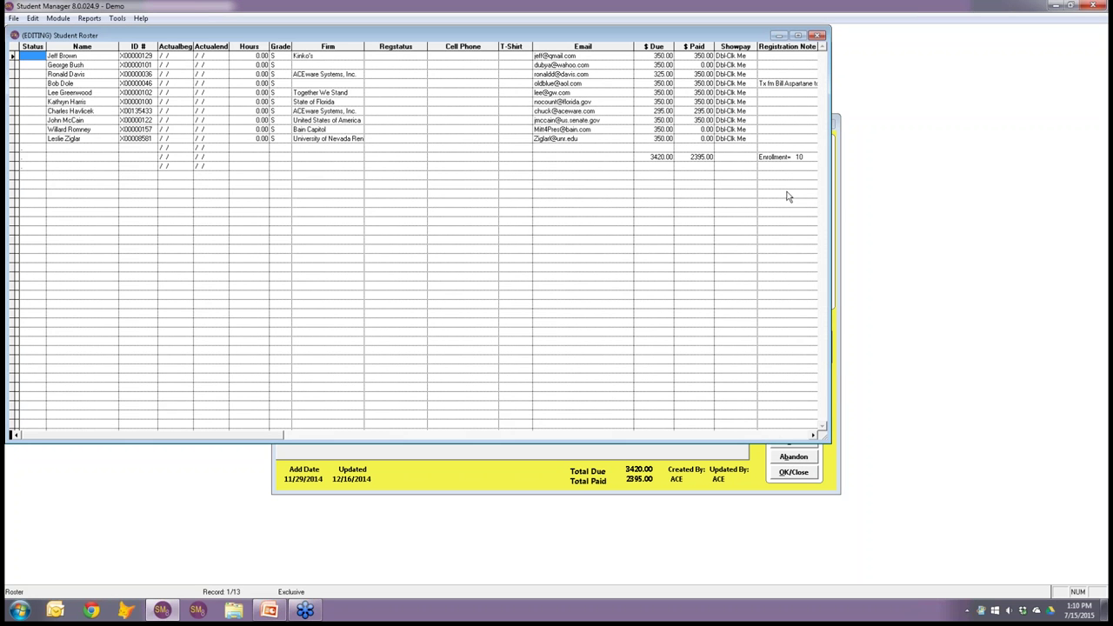
pyautogui.press('Escape')
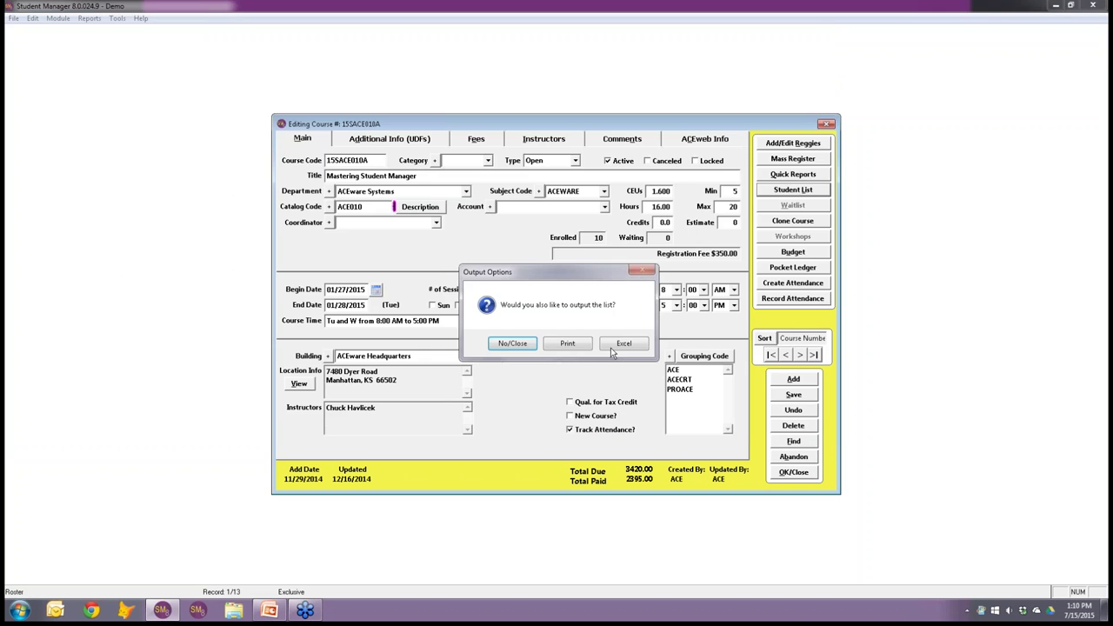
pyautogui.click(523, 344)
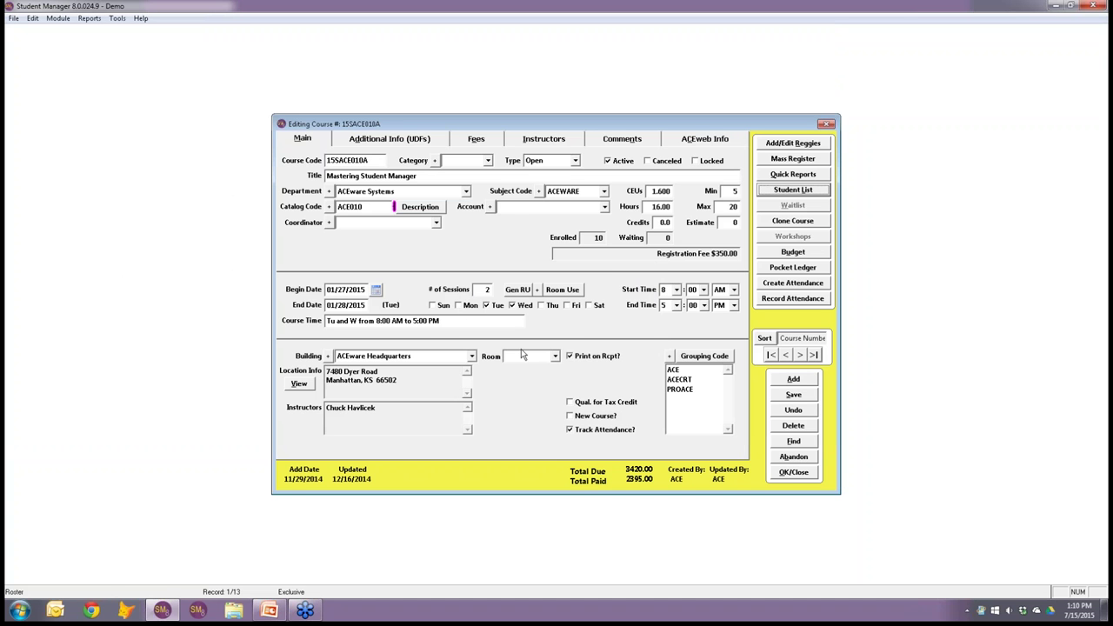
pyautogui.click(793, 457)
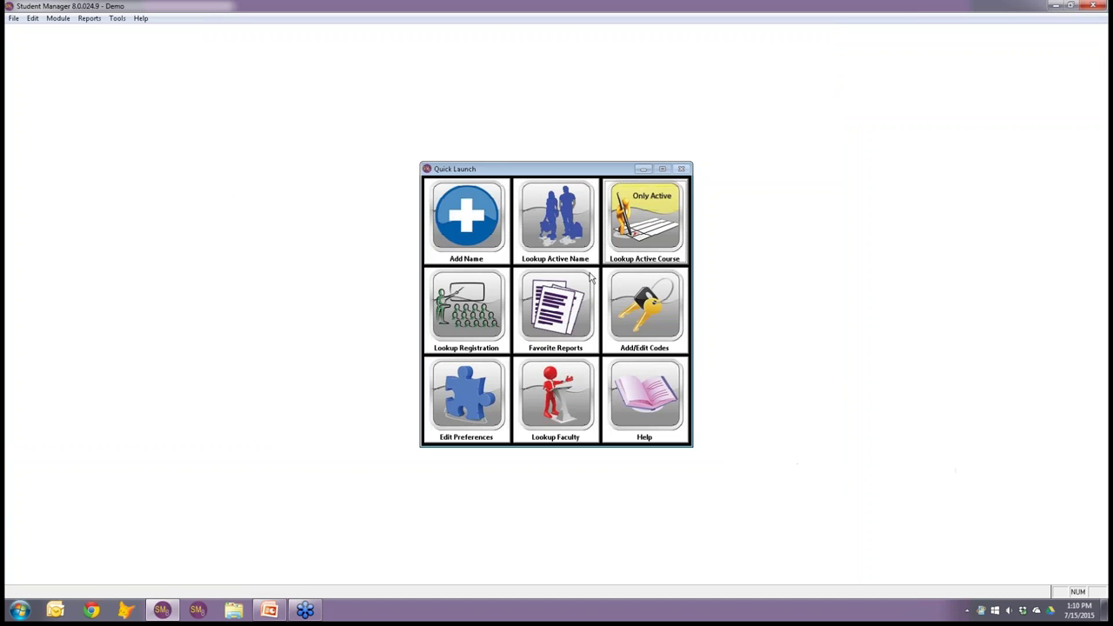
# Look up active names by a partial name search and open the intended student's record.
pyautogui.click(556, 221)
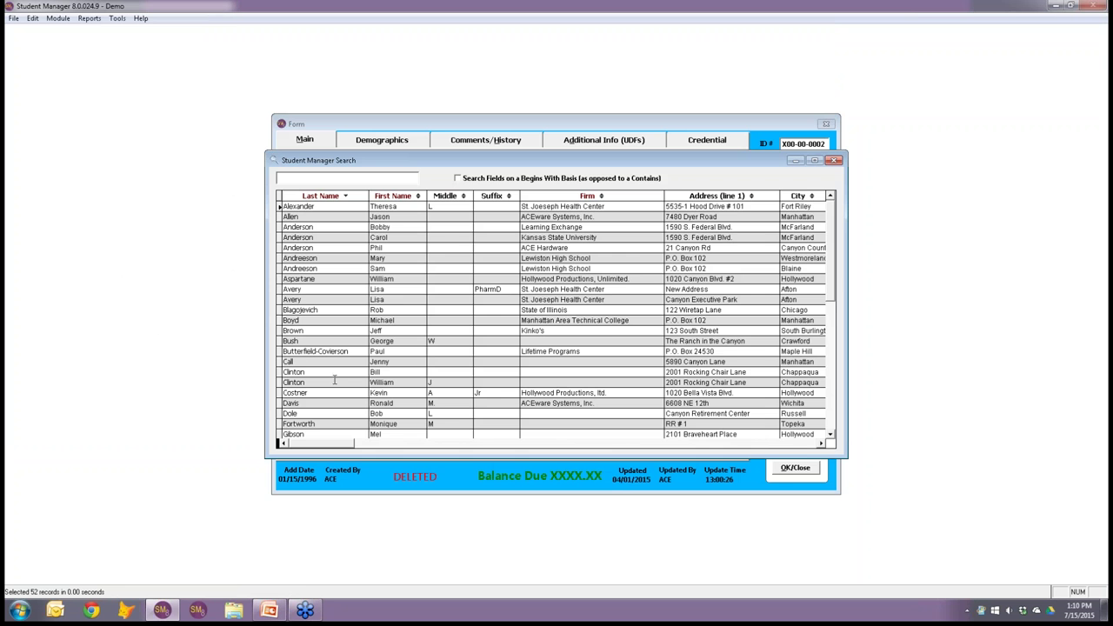
pyautogui.write('ol')
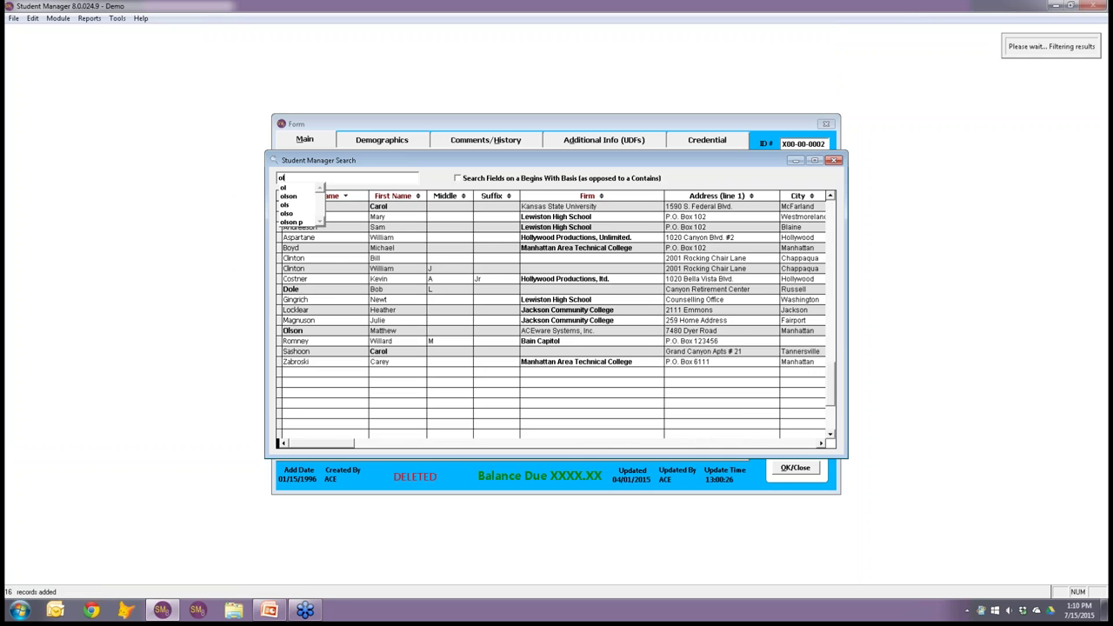
pyautogui.doubleClick(316, 331)
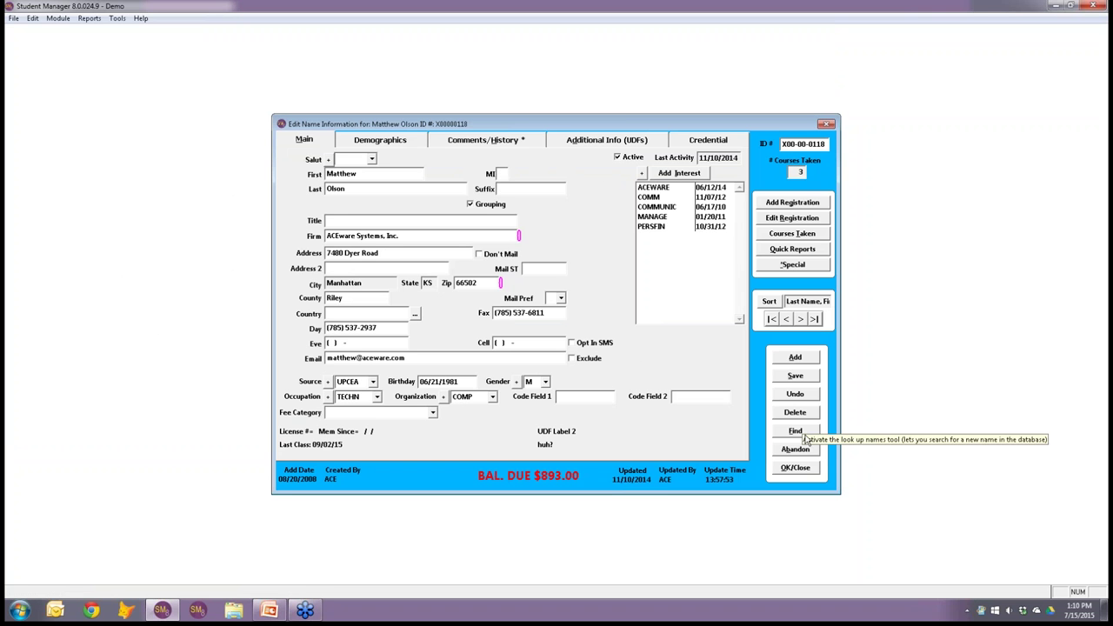
pyautogui.click(797, 430)
pyautogui.doubleClick(339, 361)
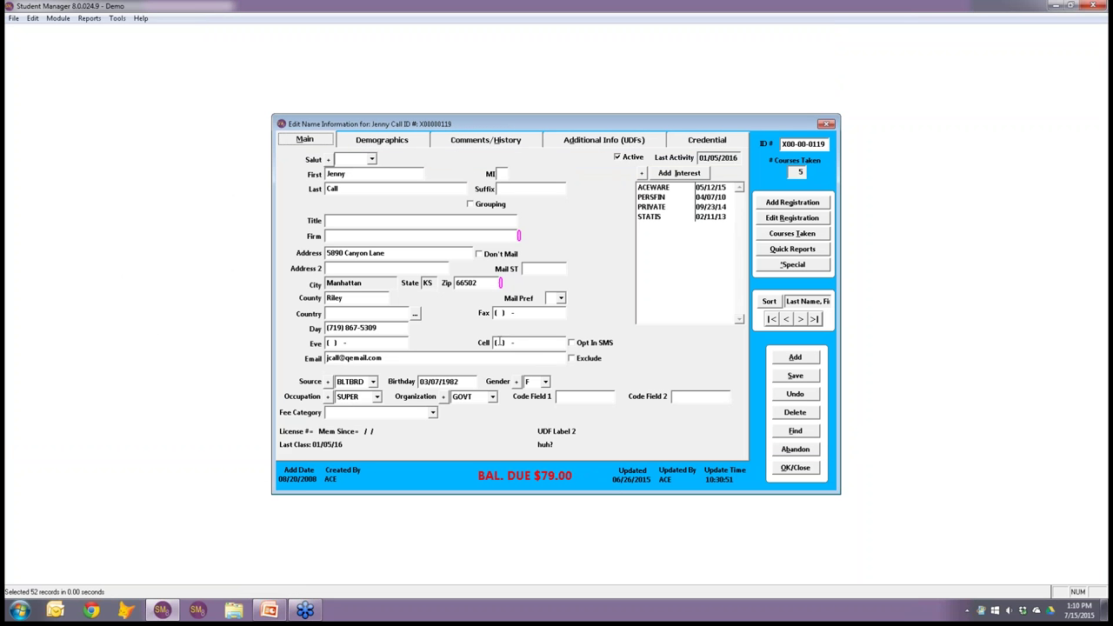
# Enter the student's cell phone number, opt in to SMS, save, review Courses Taken, and close the record.
pyautogui.click(526, 342)
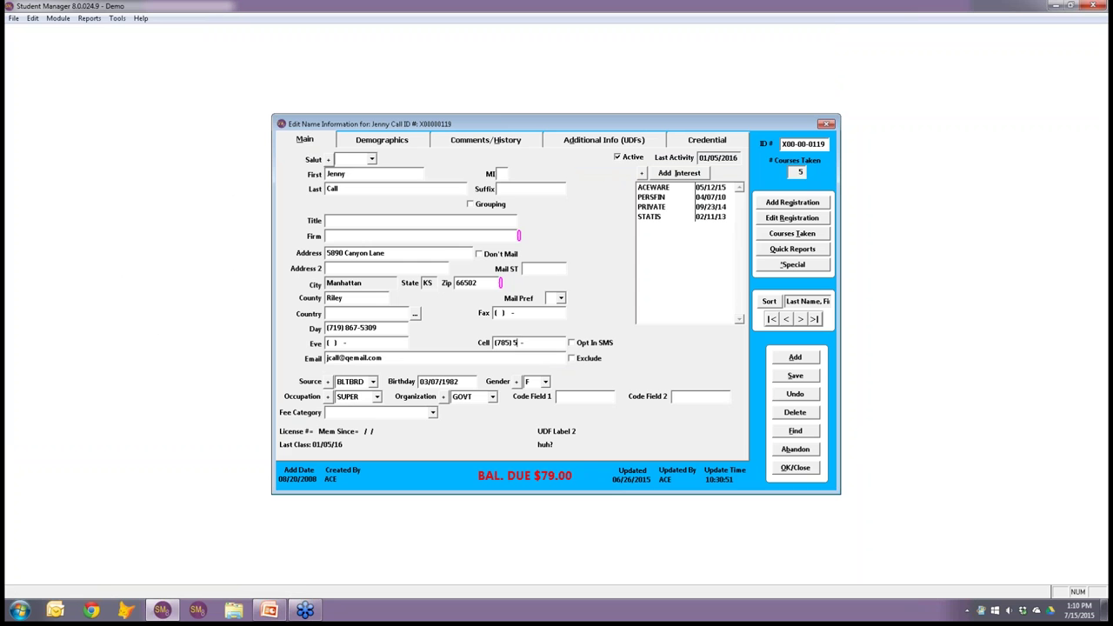
pyautogui.click(575, 345)
pyautogui.click(794, 377)
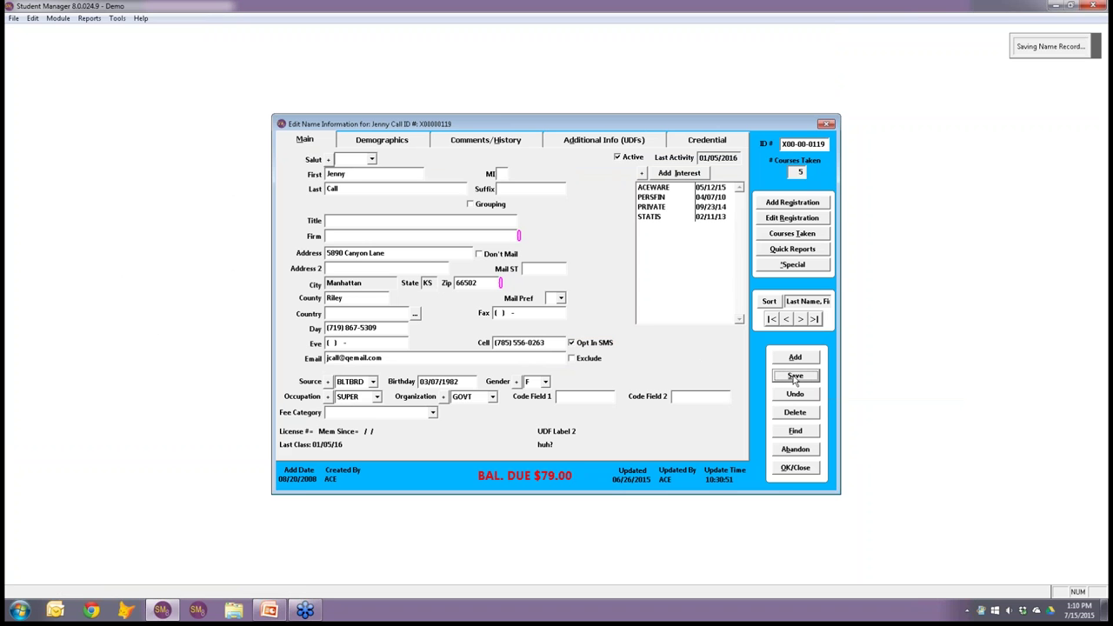
pyautogui.click(794, 235)
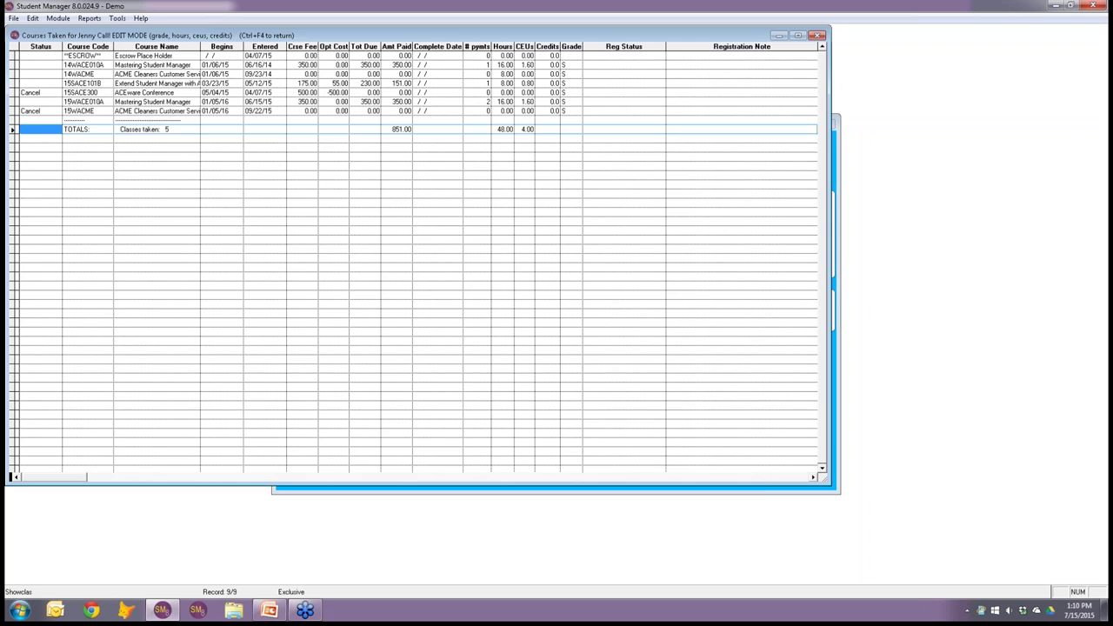
pyautogui.hotkey('ctrl', 'F4')
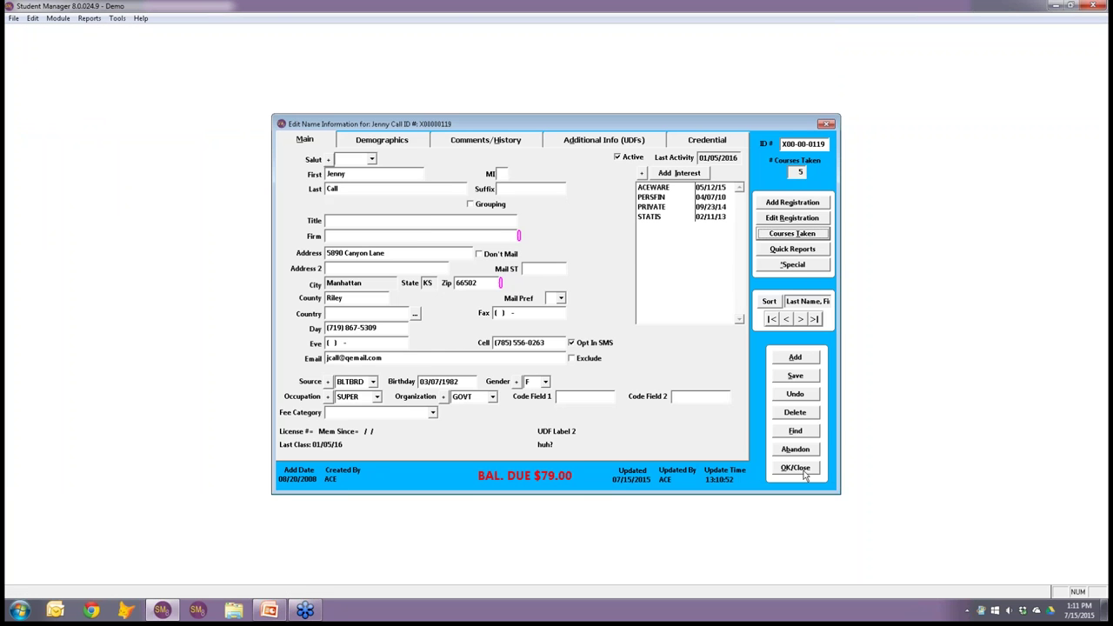
pyautogui.click(797, 470)
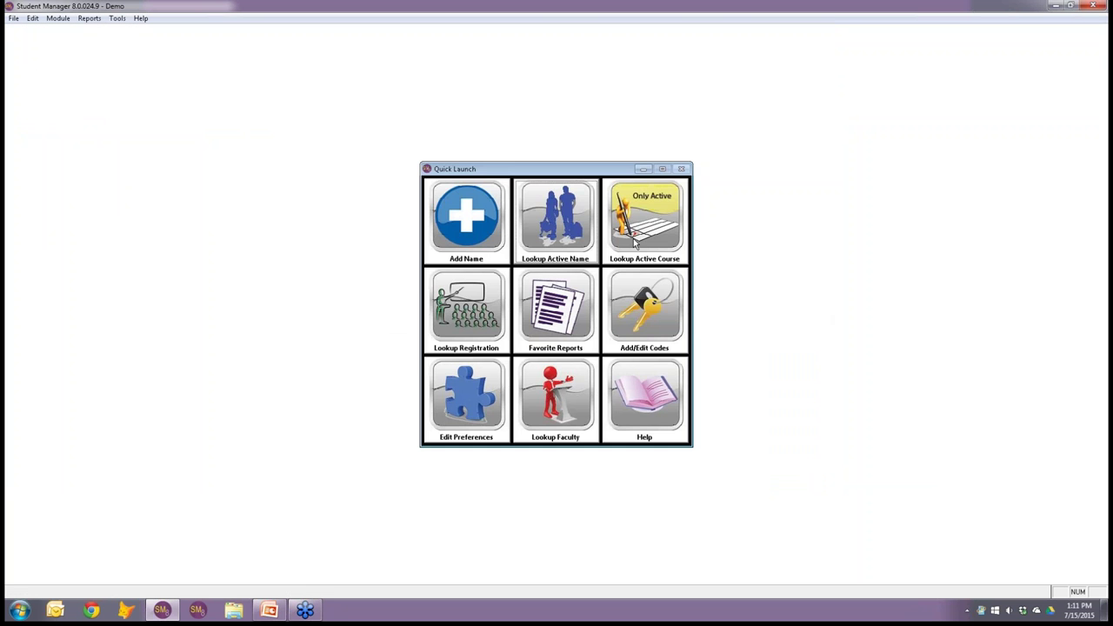
# Open active course 15SACE010A and view its student roster, closing it without output.
pyautogui.click(635, 244)
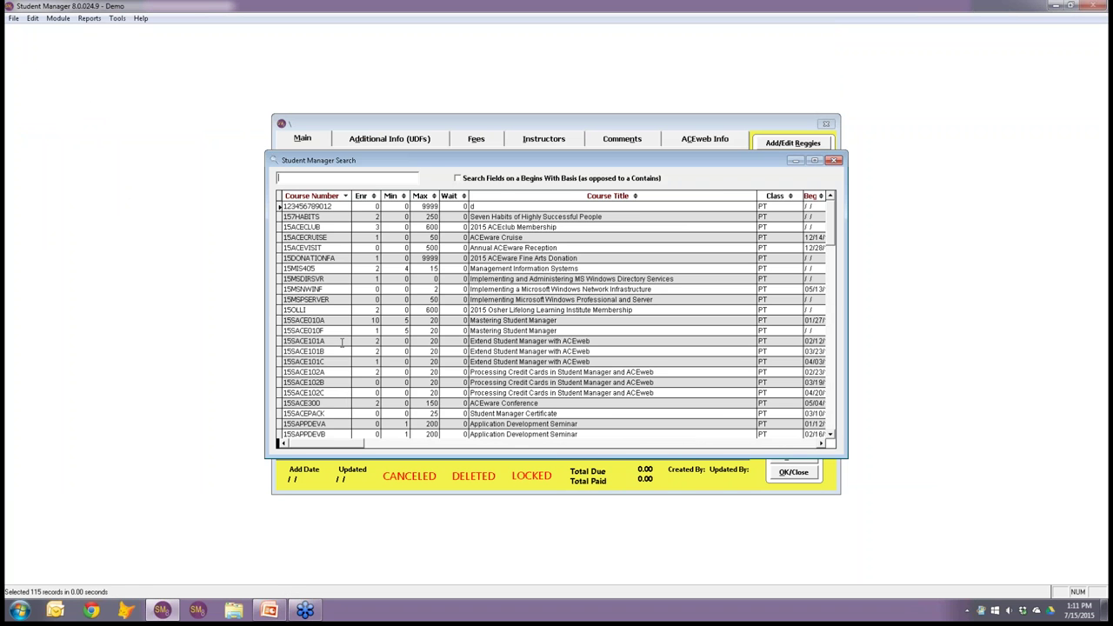
pyautogui.click(314, 320)
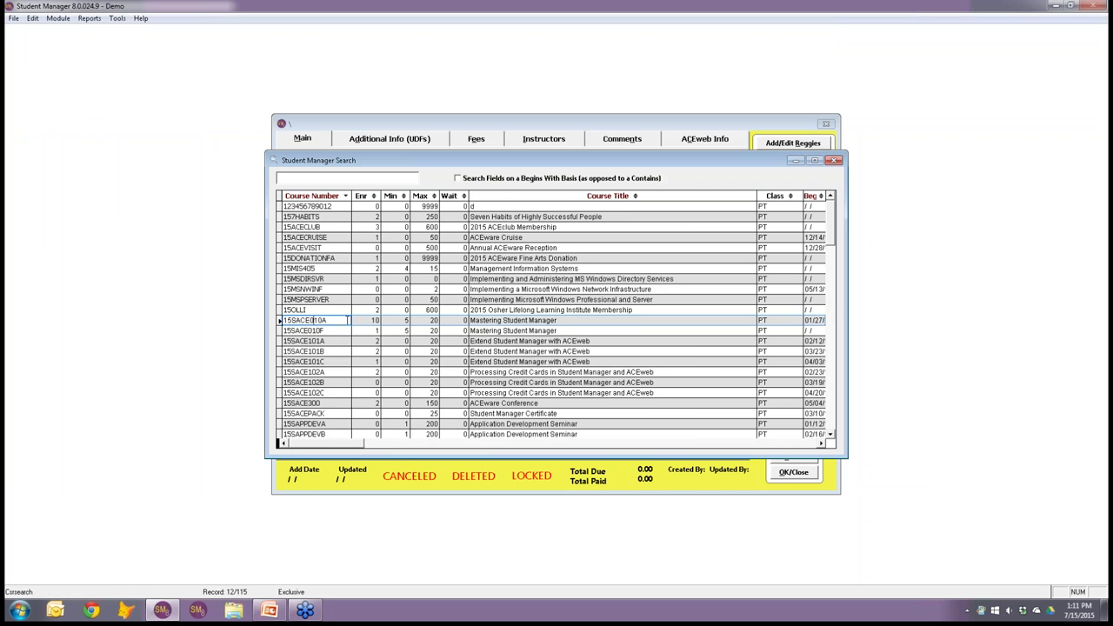
pyautogui.doubleClick(347, 320)
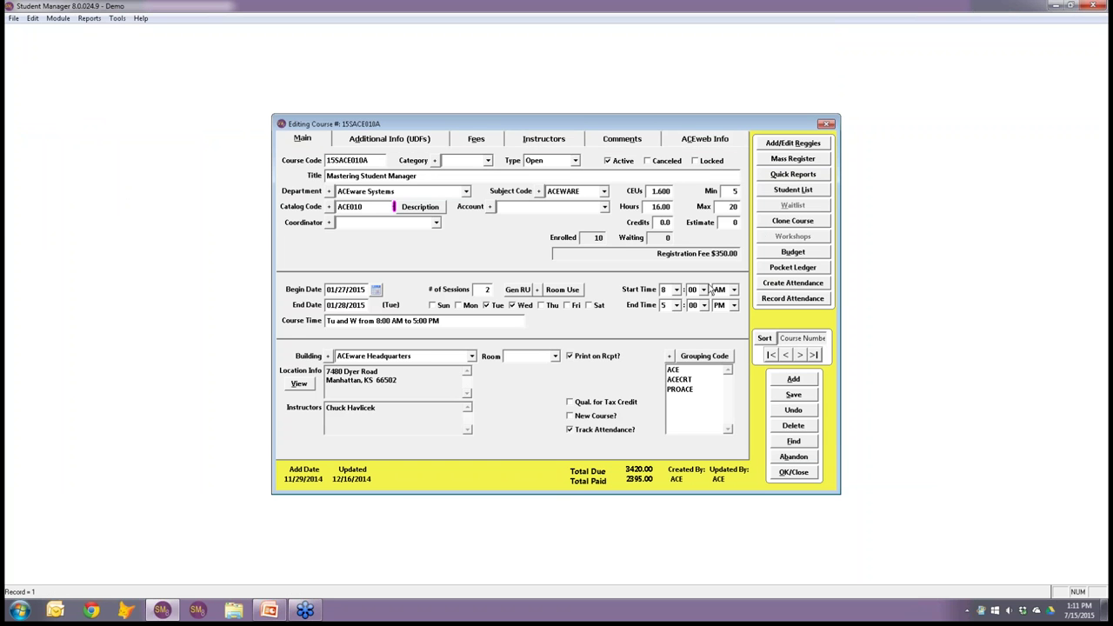
pyautogui.click(794, 191)
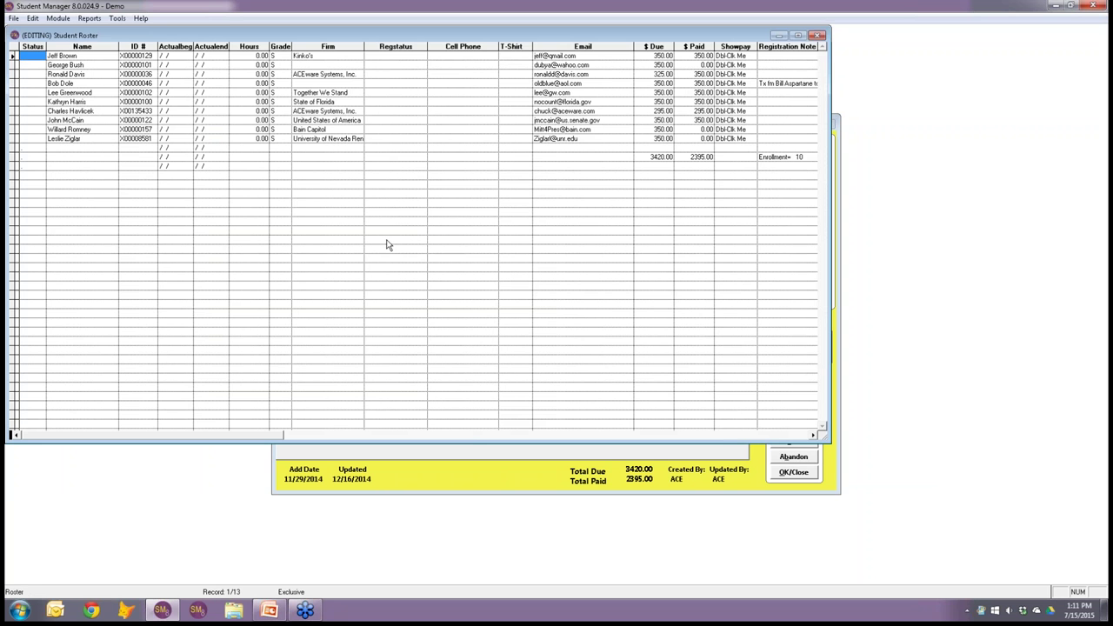
pyautogui.press('Escape')
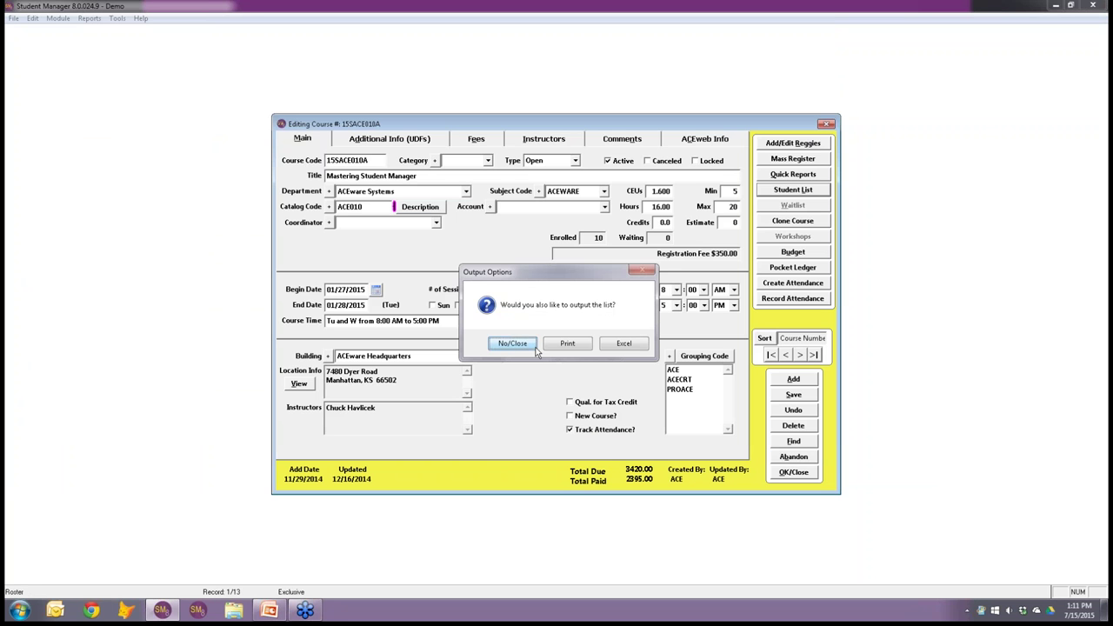
pyautogui.click(536, 348)
# Move to the next course, 15SACE010F, and bring up its one-student roster.
pyautogui.click(799, 353)
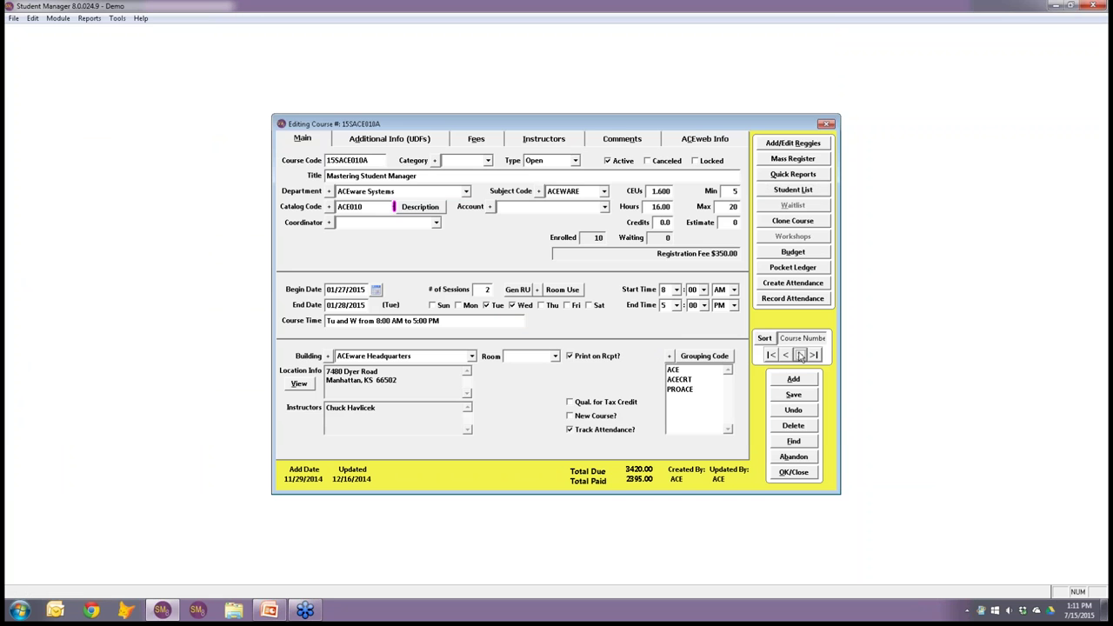
pyautogui.click(792, 190)
pyautogui.press('Escape')
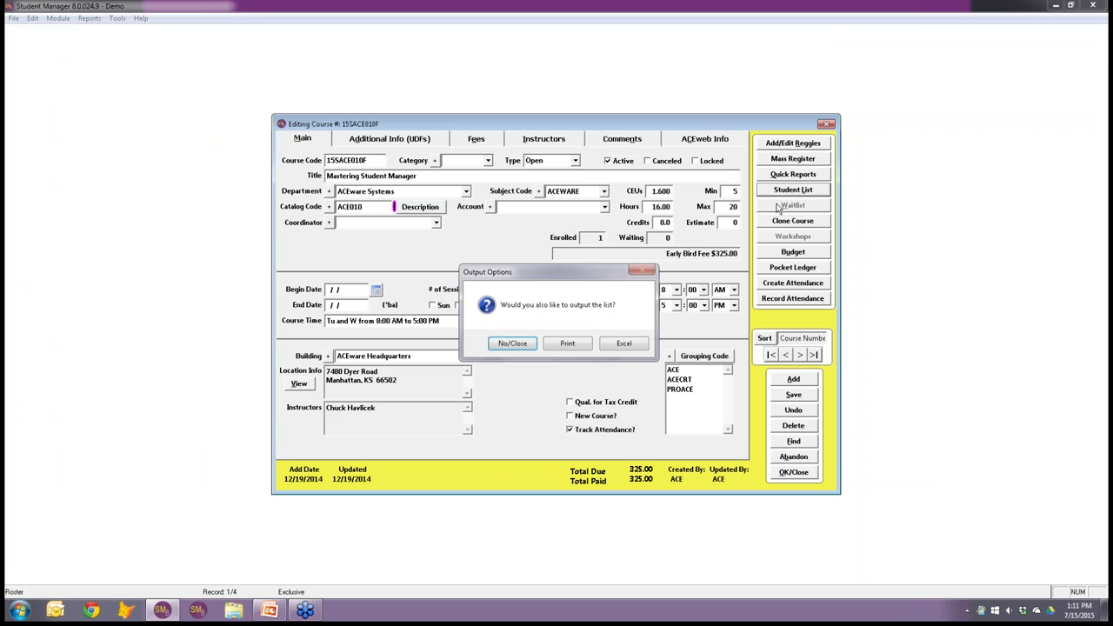
pyautogui.click(529, 344)
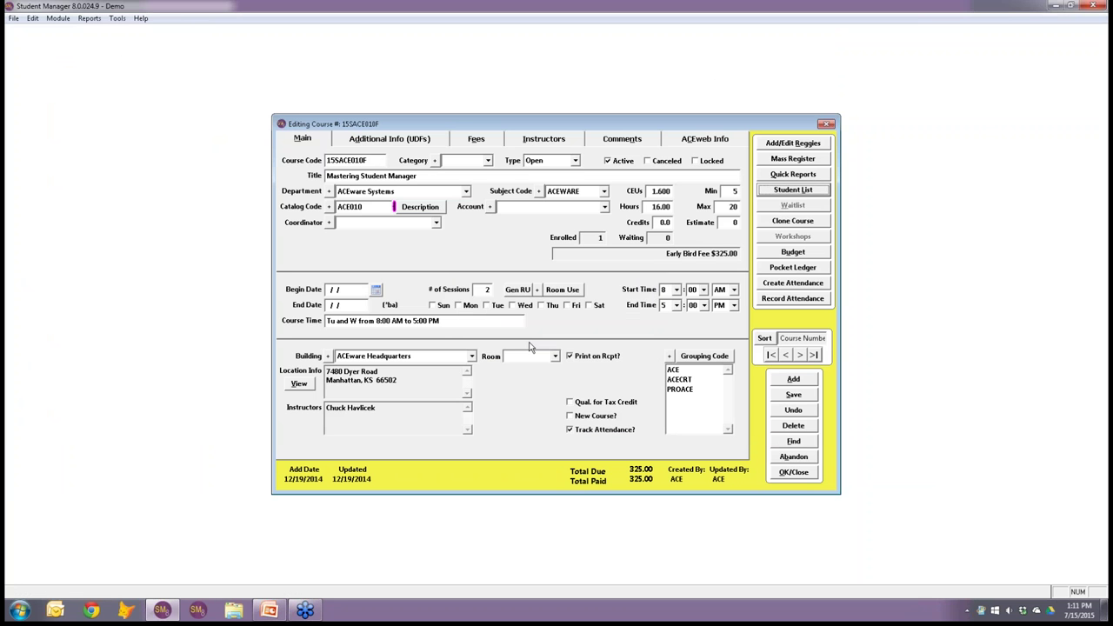
pyautogui.click(773, 191)
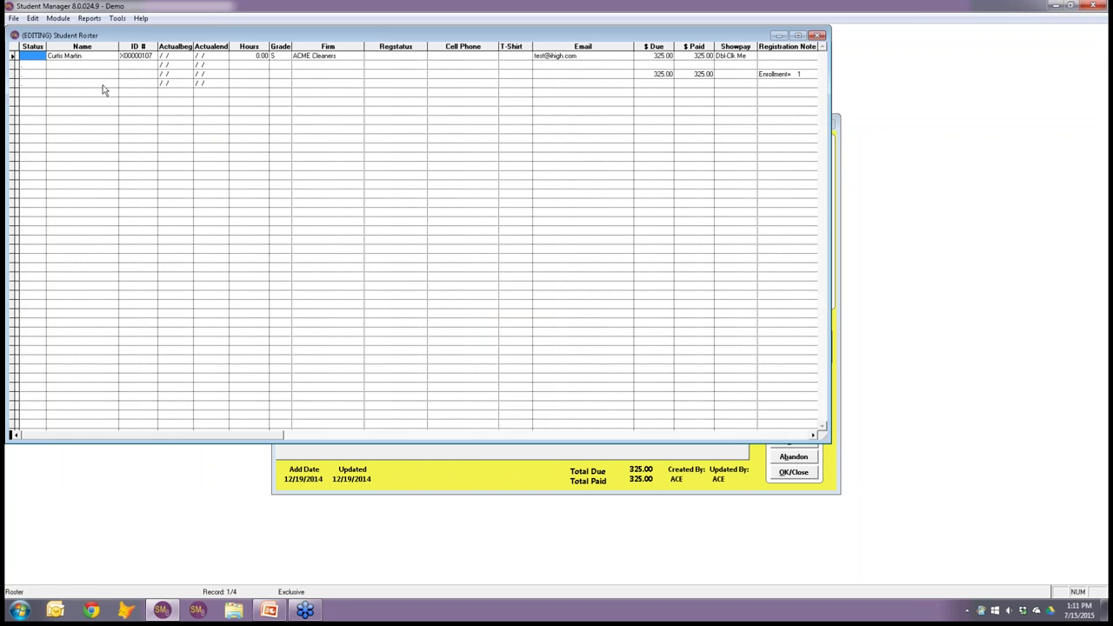
# Give the enrolled student a cell phone number and SMS opt-in, then close the roster without output.
pyautogui.doubleClick(75, 56)
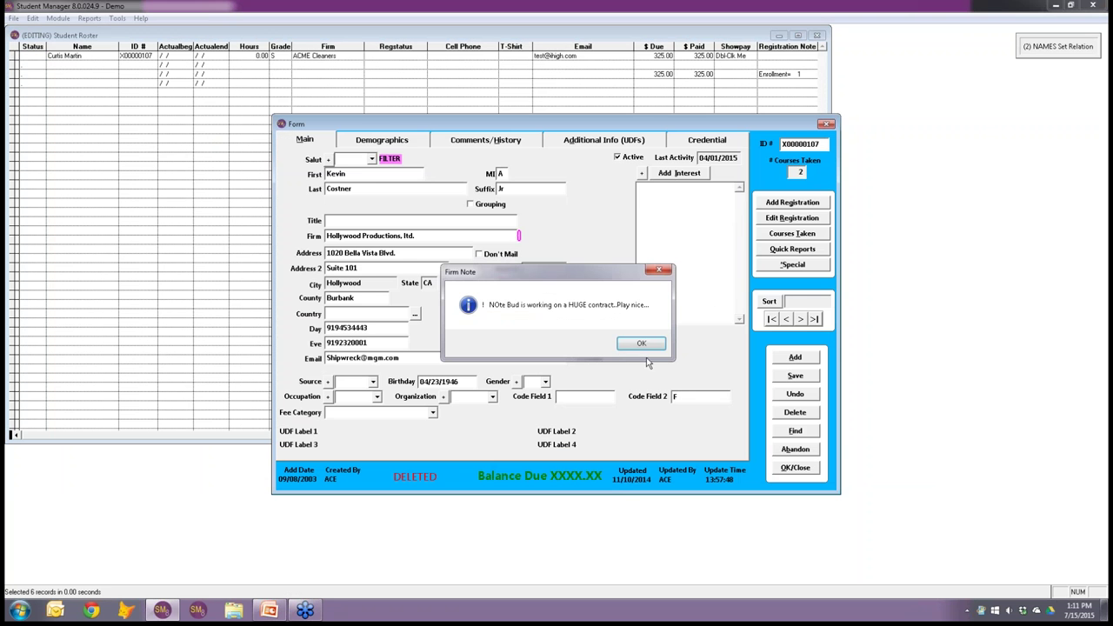
pyautogui.click(641, 344)
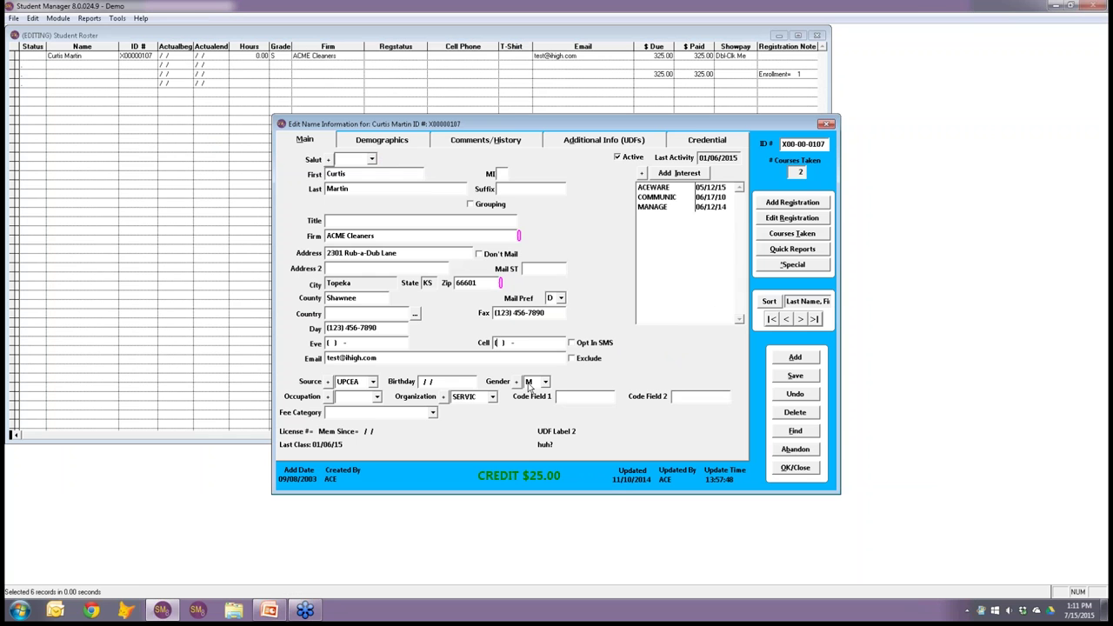
pyautogui.click(572, 344)
pyautogui.click(805, 470)
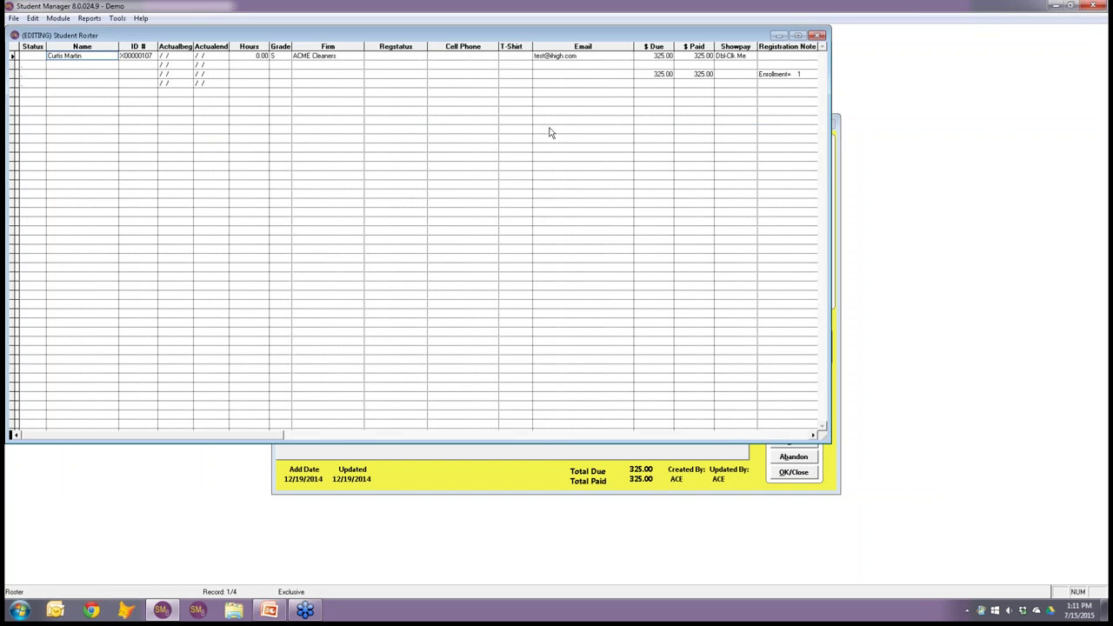
pyautogui.click(817, 35)
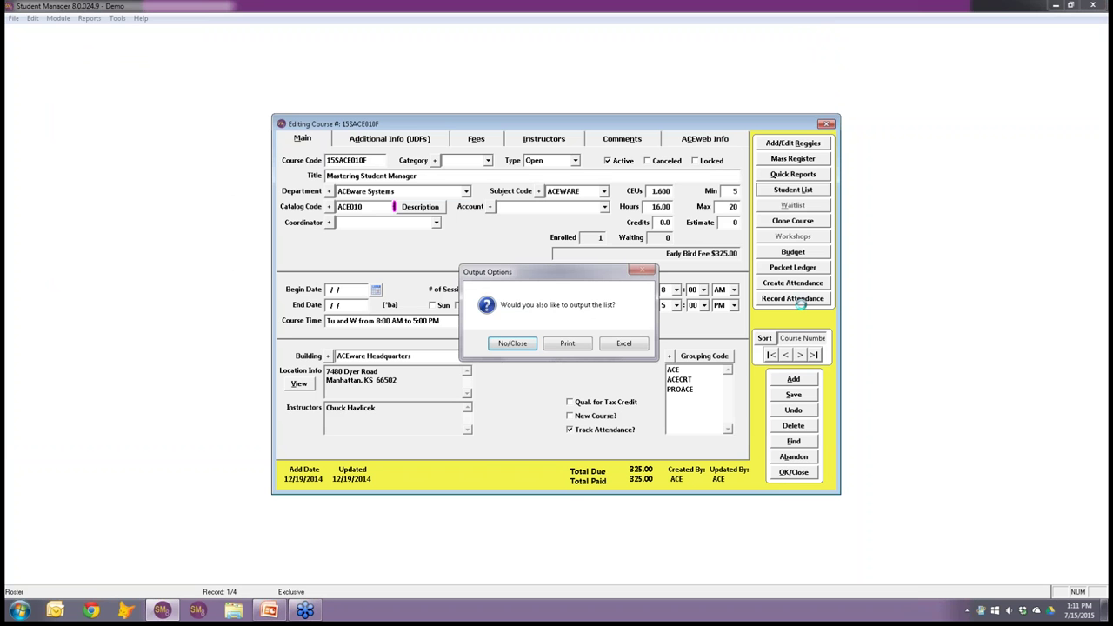
pyautogui.click(512, 344)
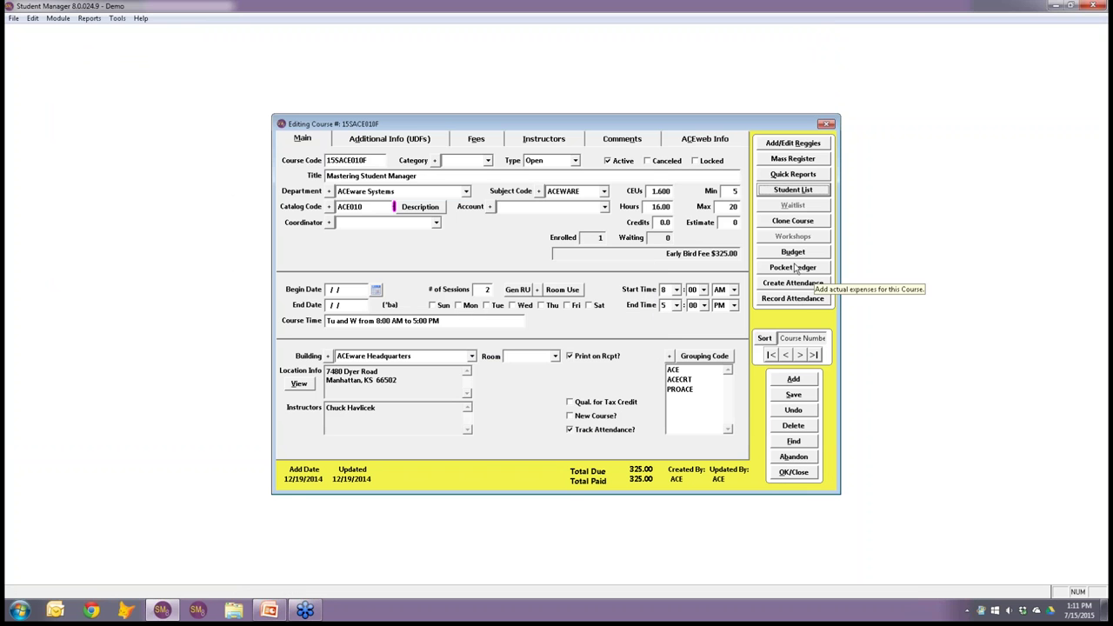
# Start Send SMS to Class from Quick Reports for 15SACE010F, addressed to ALL students.
pyautogui.click(792, 175)
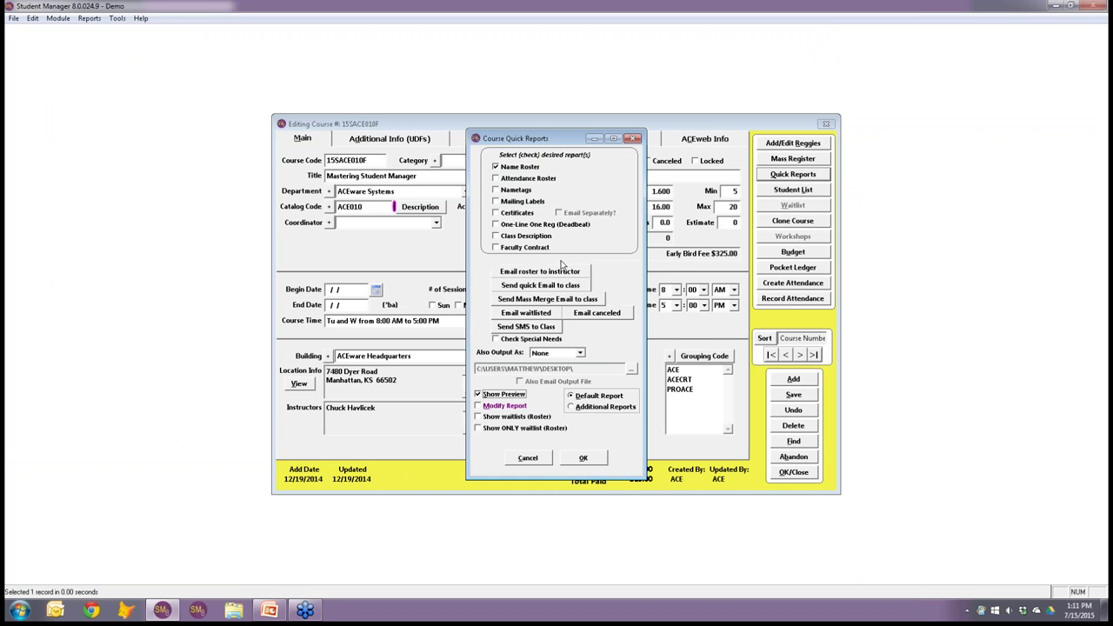
pyautogui.click(525, 327)
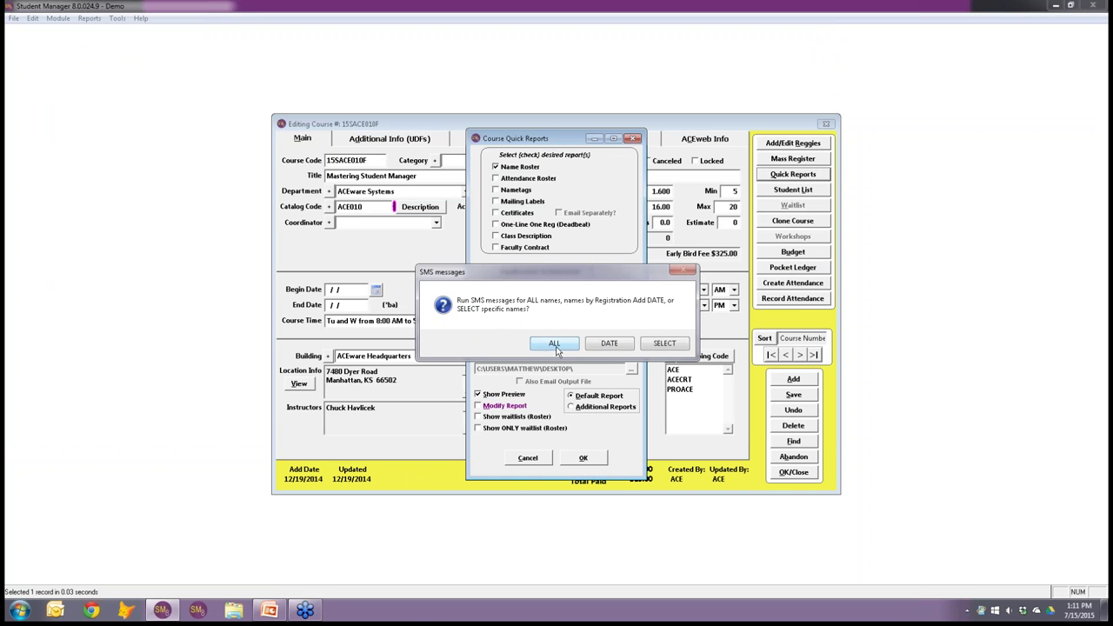
pyautogui.click(561, 348)
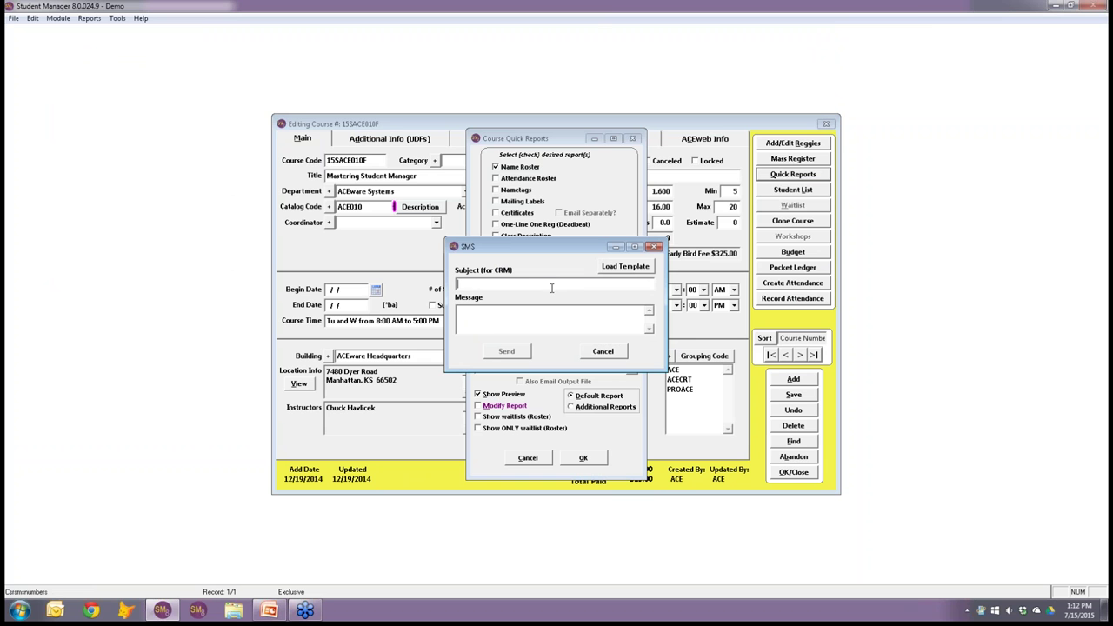
# Send subject 'Forgot glasses' with message 'You forgot your glasses in class -ACEware Systems'.
pyautogui.write('Forgot c')
pyautogui.write(' glasses')
pyautogui.write('You forgo')
pyautogui.write('t your gl')
pyautogui.write('asses i')
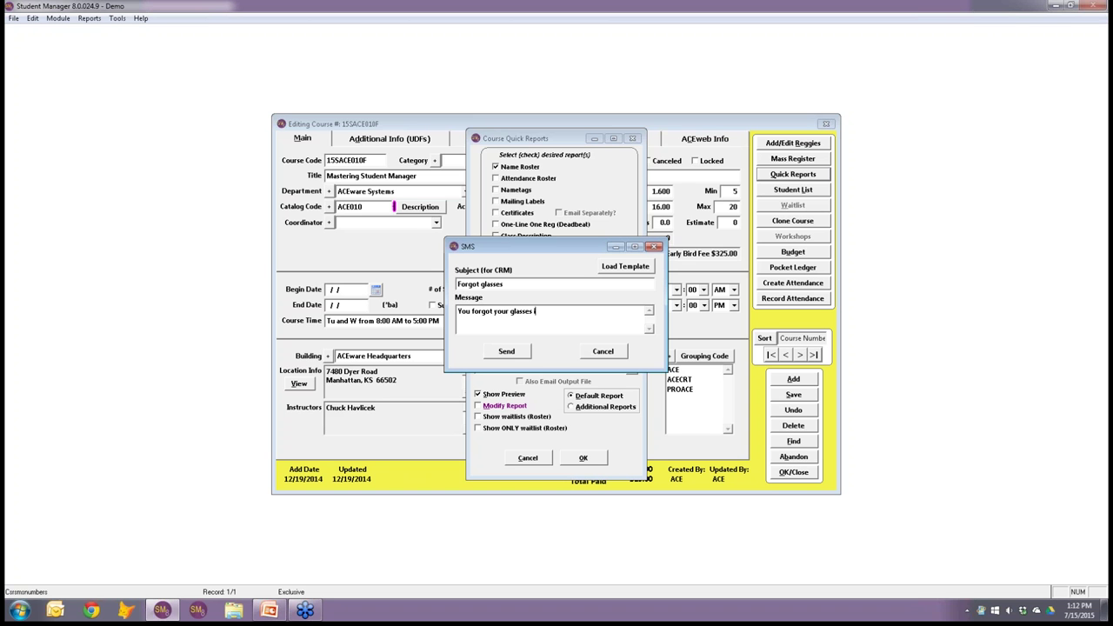
pyautogui.write('n class -ACEware Systems')
pyautogui.click(513, 354)
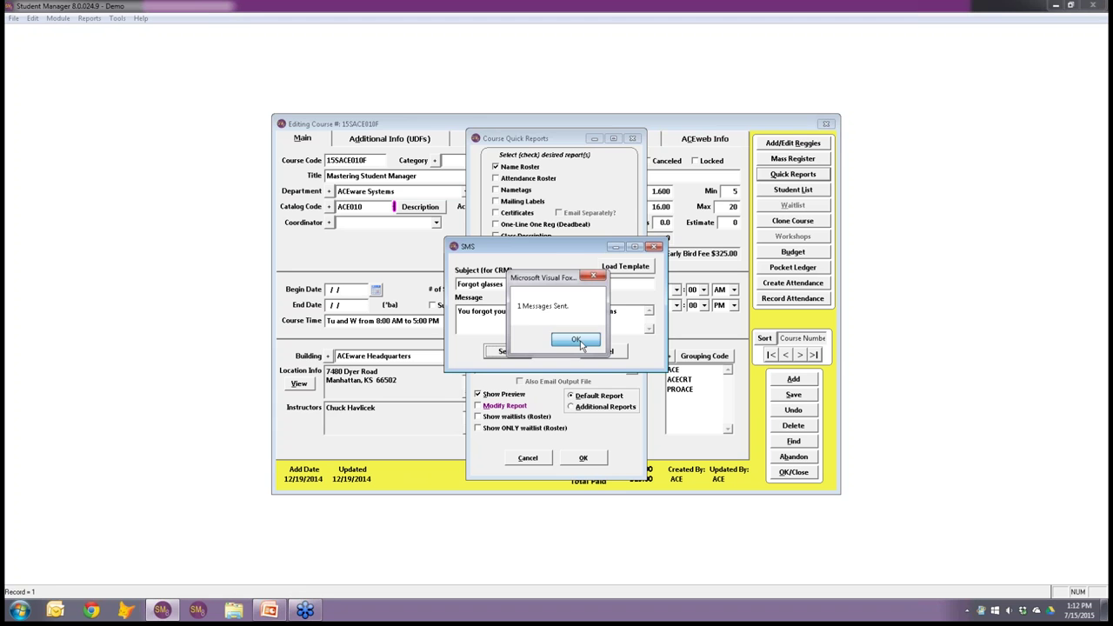
# Acknowledge the 1 Messages Sent confirmation and return to the PowerPoint presentation.
pyautogui.click(579, 343)
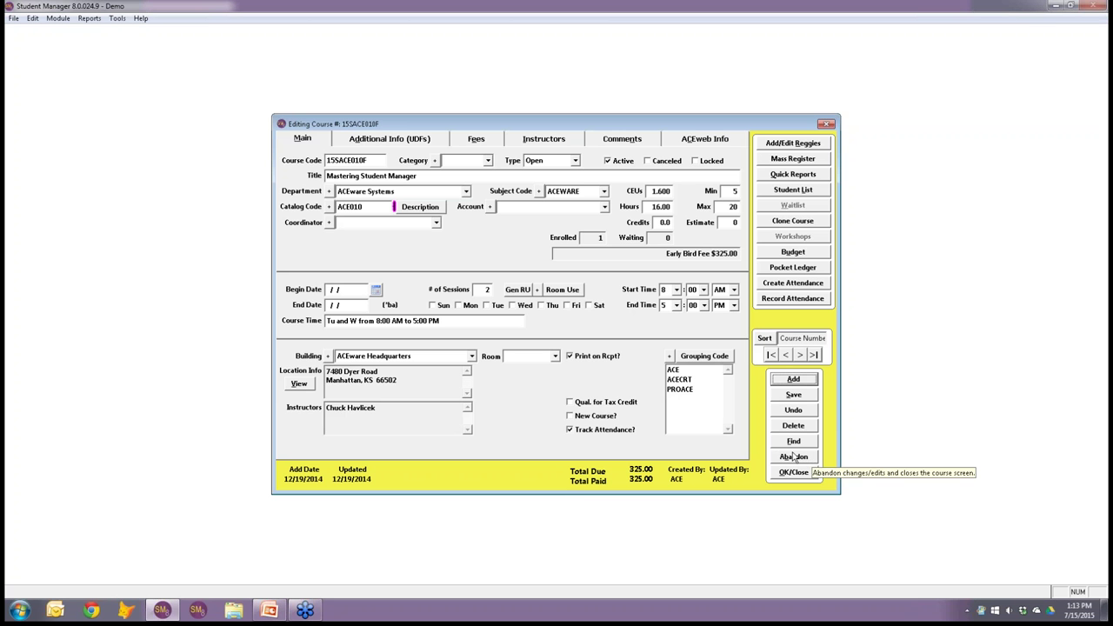
pyautogui.click(275, 611)
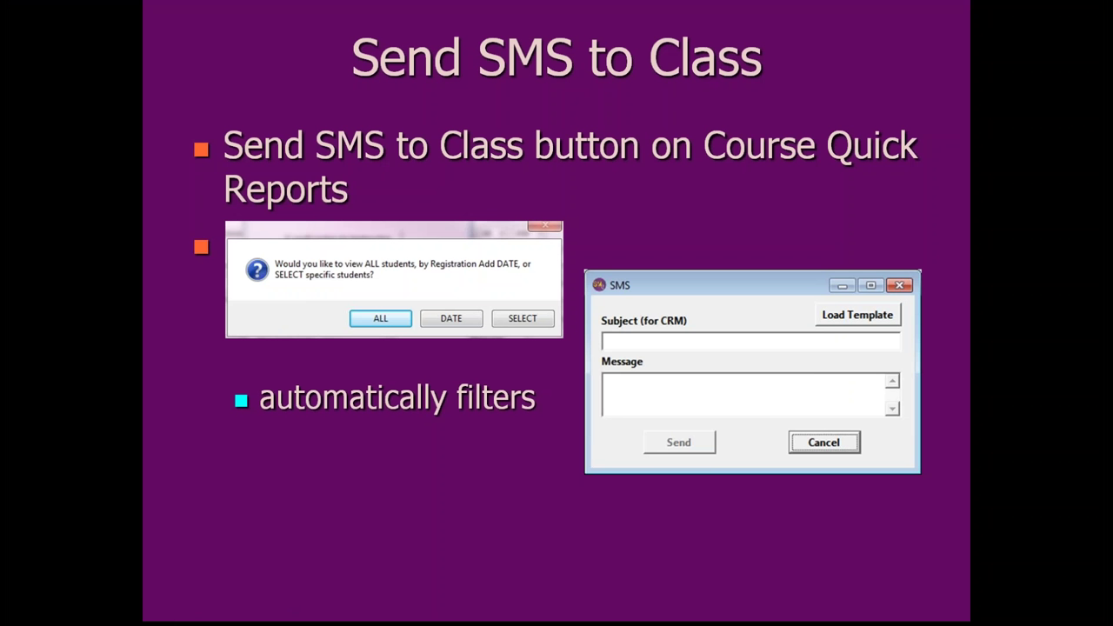
# Advance to the 'Send SMS Student Reminders' slide, then switch back to Student Manager.
pyautogui.press('Right')
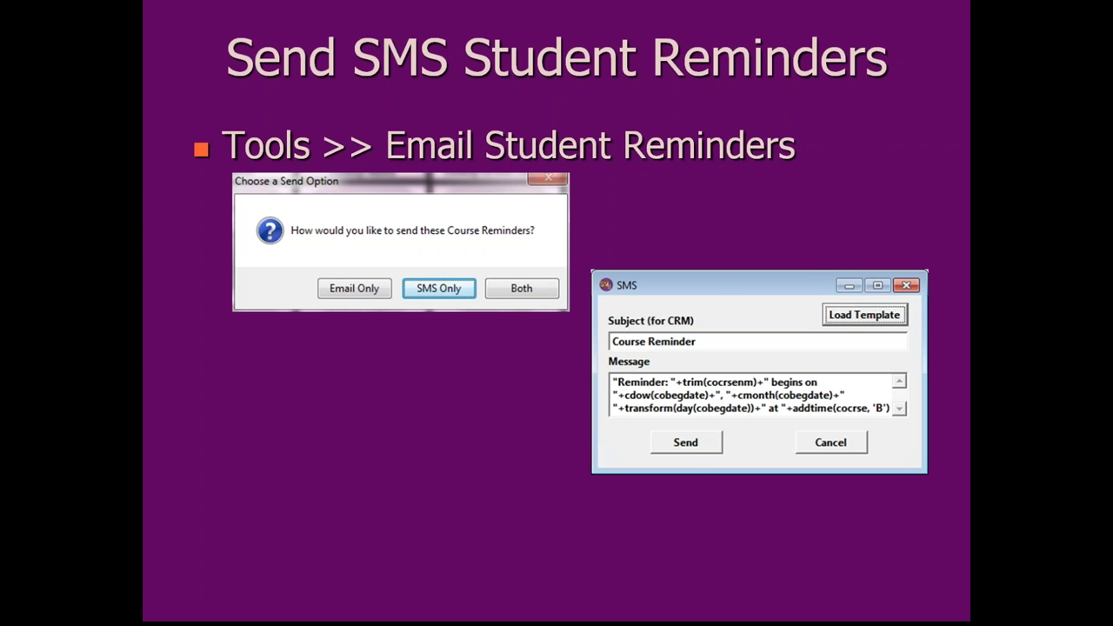
pyautogui.hotkey('alt', 'Tab')
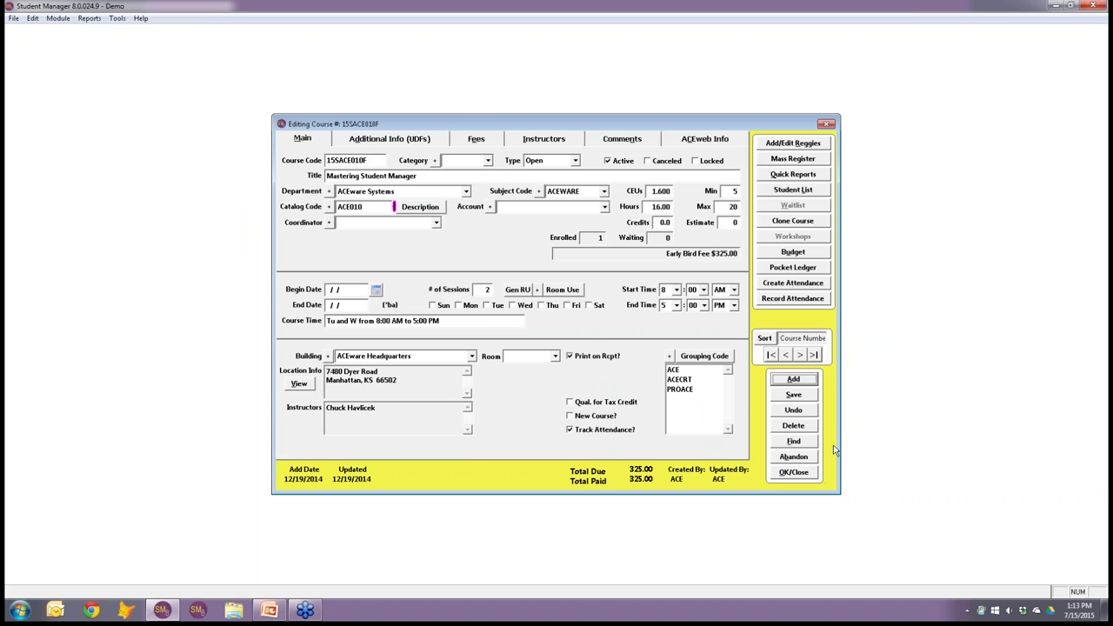
# Close the course record and try Tools > Email Student Reminders.
pyautogui.click(792, 472)
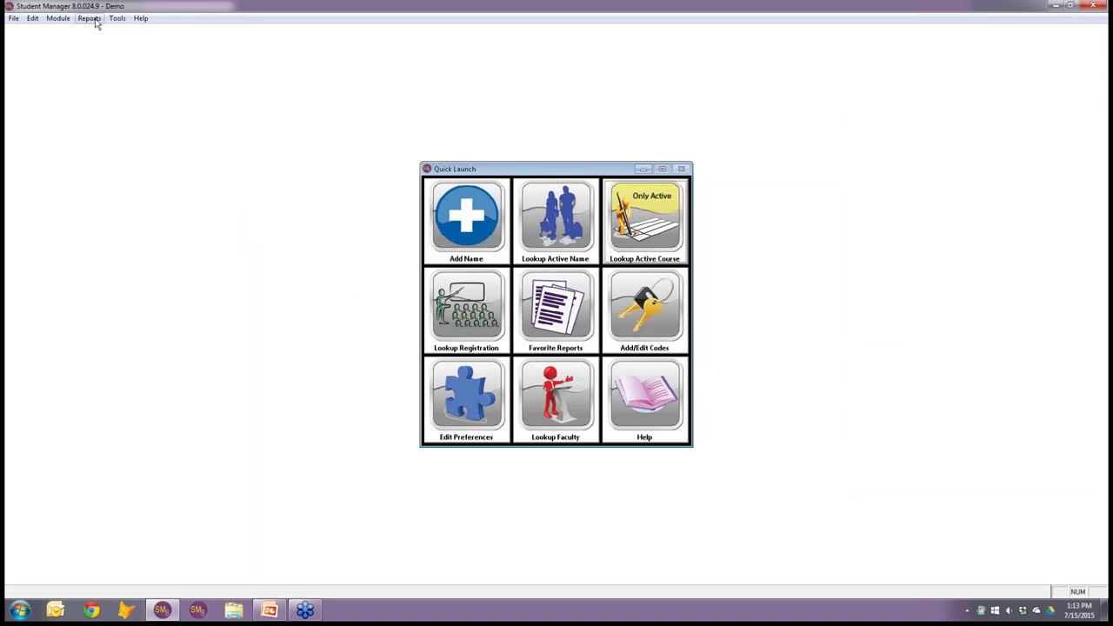
pyautogui.click(116, 18)
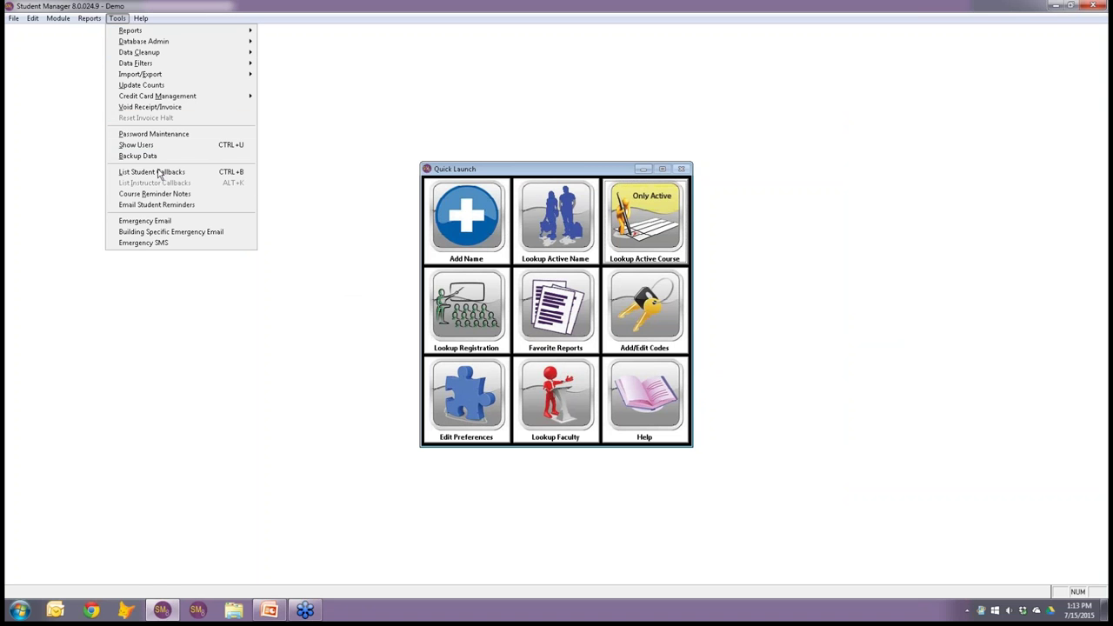
pyautogui.click(165, 207)
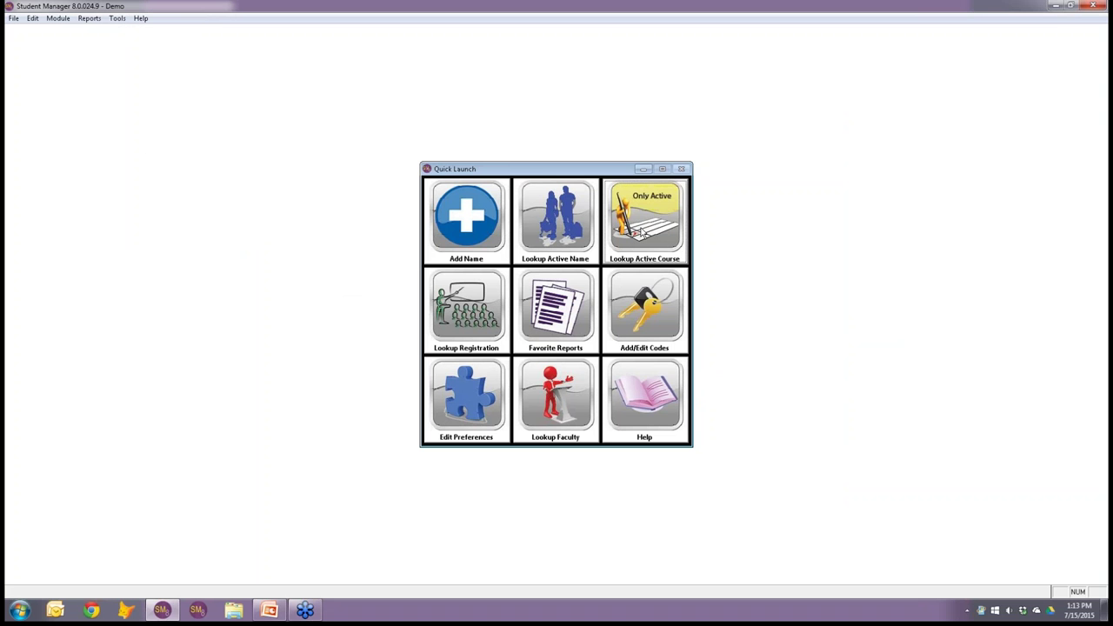
# Open active course 15SACE010F, tick Email Reminders to Students on its Comments tab, and save.
pyautogui.click(641, 231)
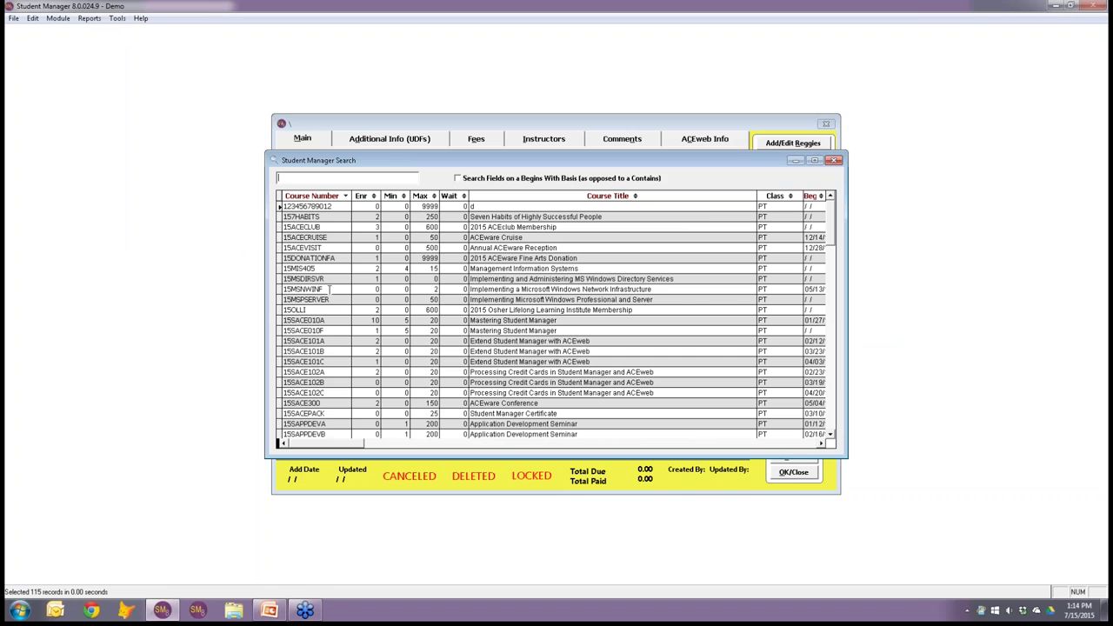
pyautogui.click(335, 330)
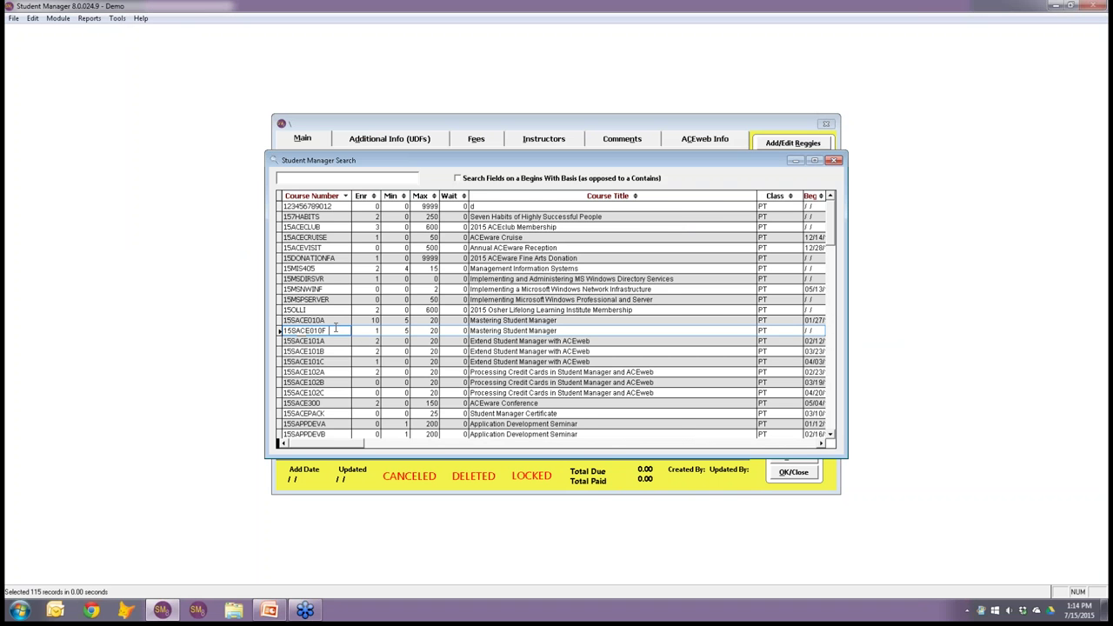
pyautogui.doubleClick(336, 330)
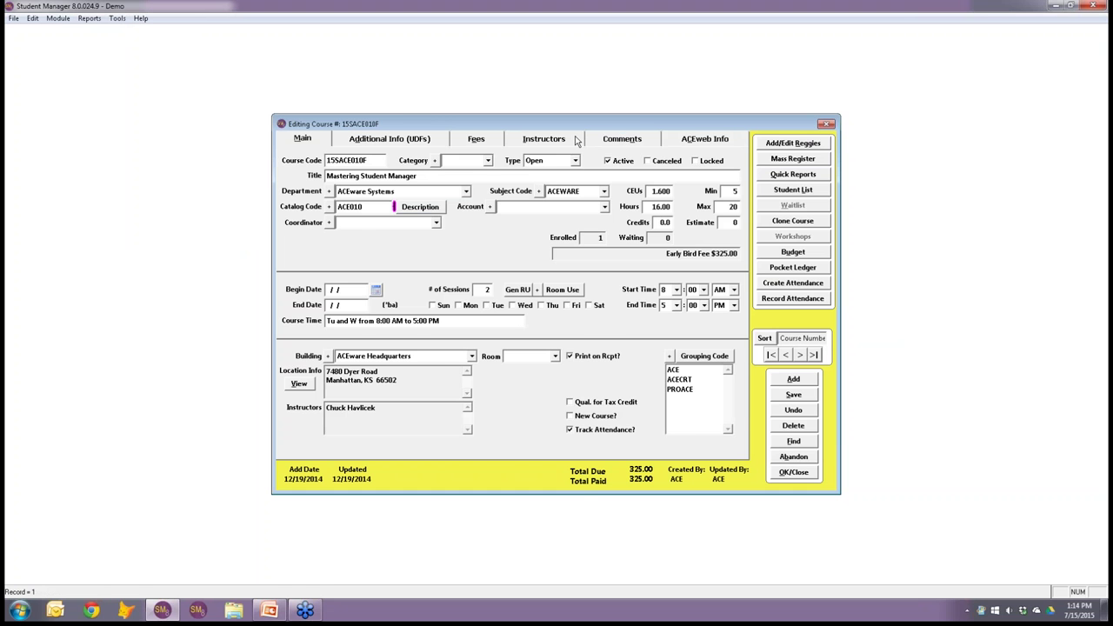
pyautogui.click(613, 145)
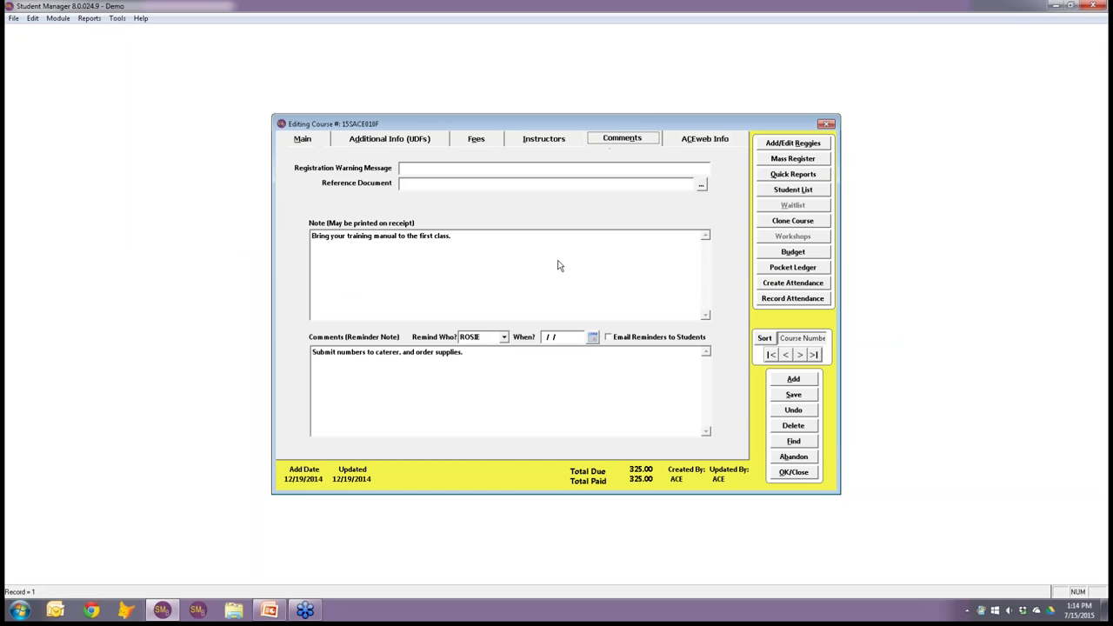
pyautogui.click(611, 339)
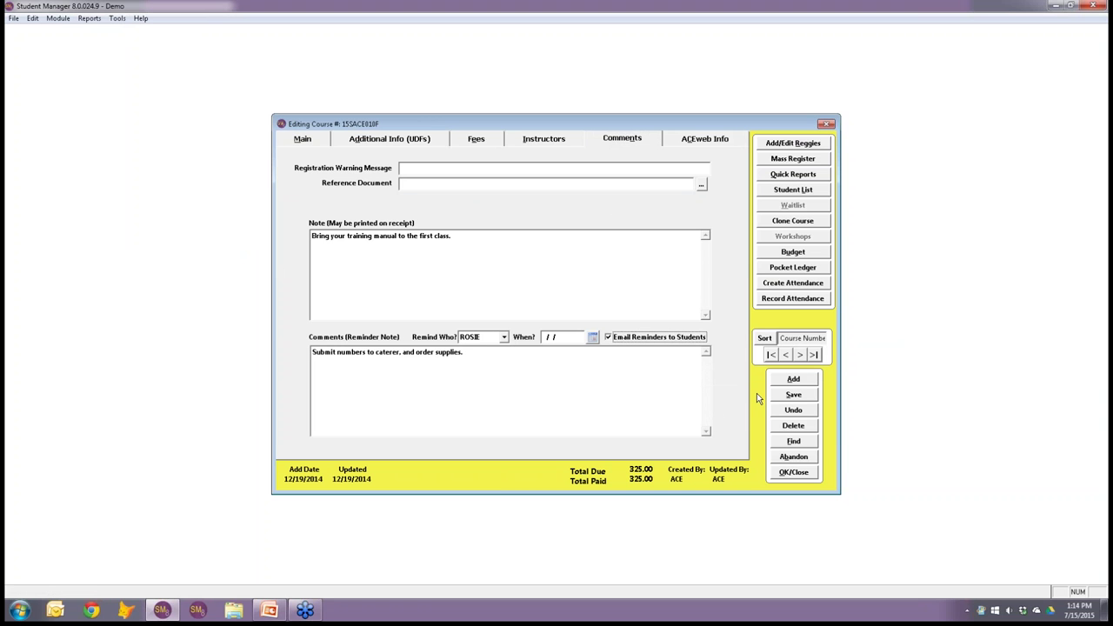
pyautogui.click(793, 472)
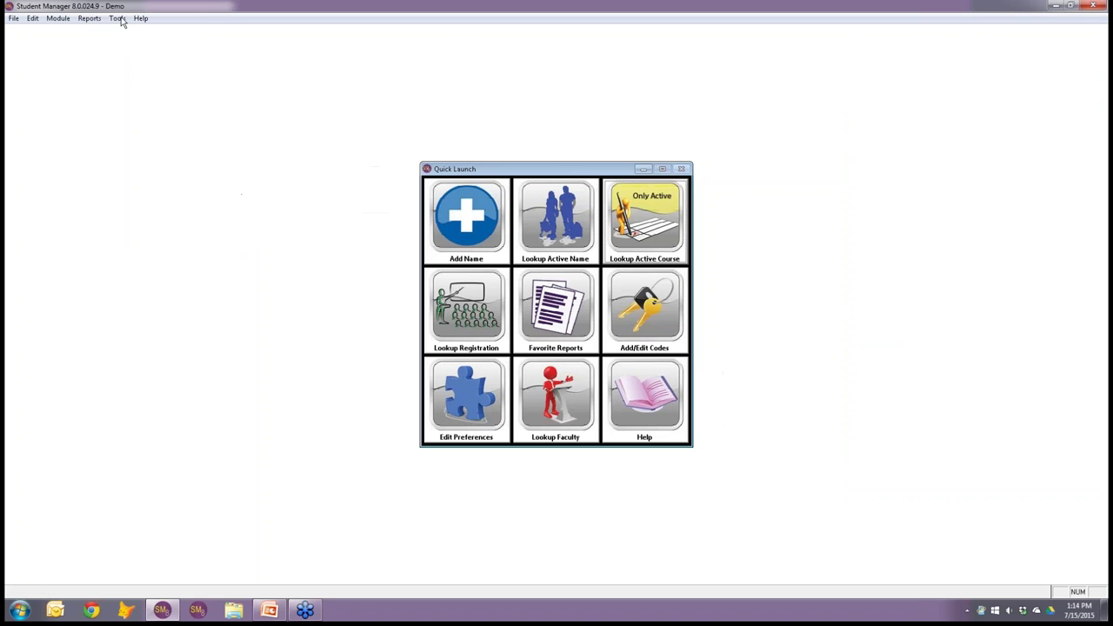
# Run Email Student Reminders for 15SACE010F and choose SMS Only delivery.
pyautogui.click(117, 19)
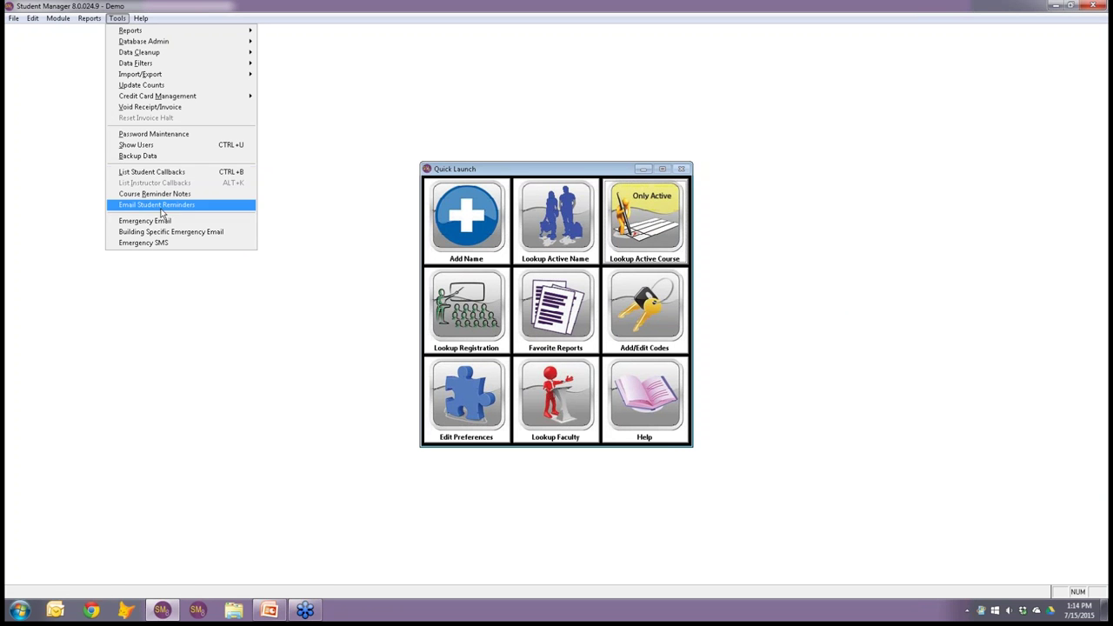
pyautogui.click(160, 206)
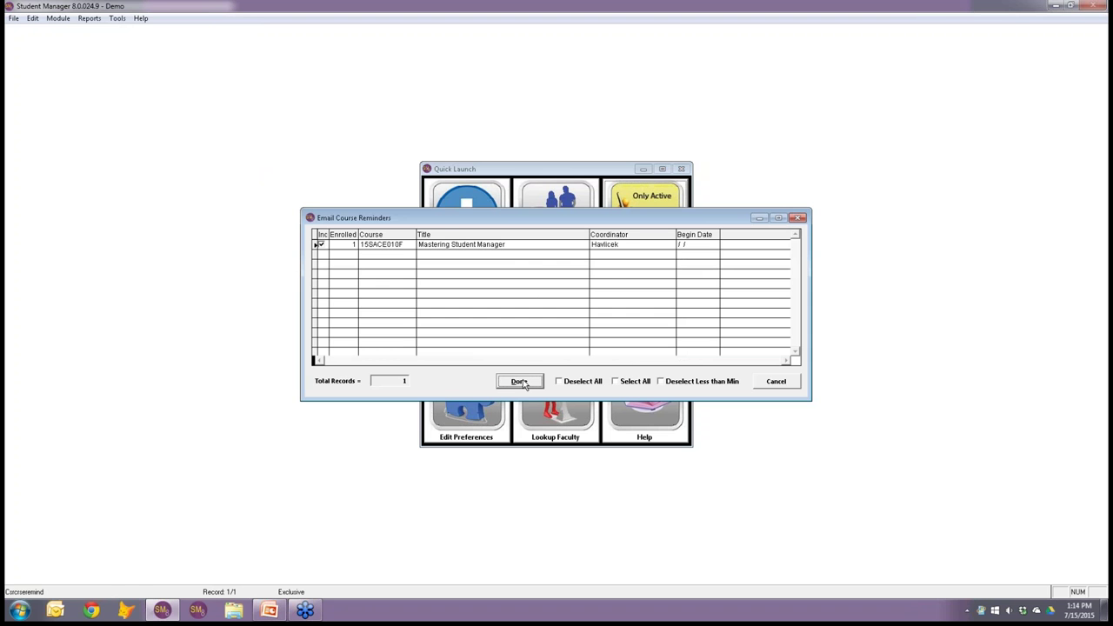
pyautogui.click(519, 381)
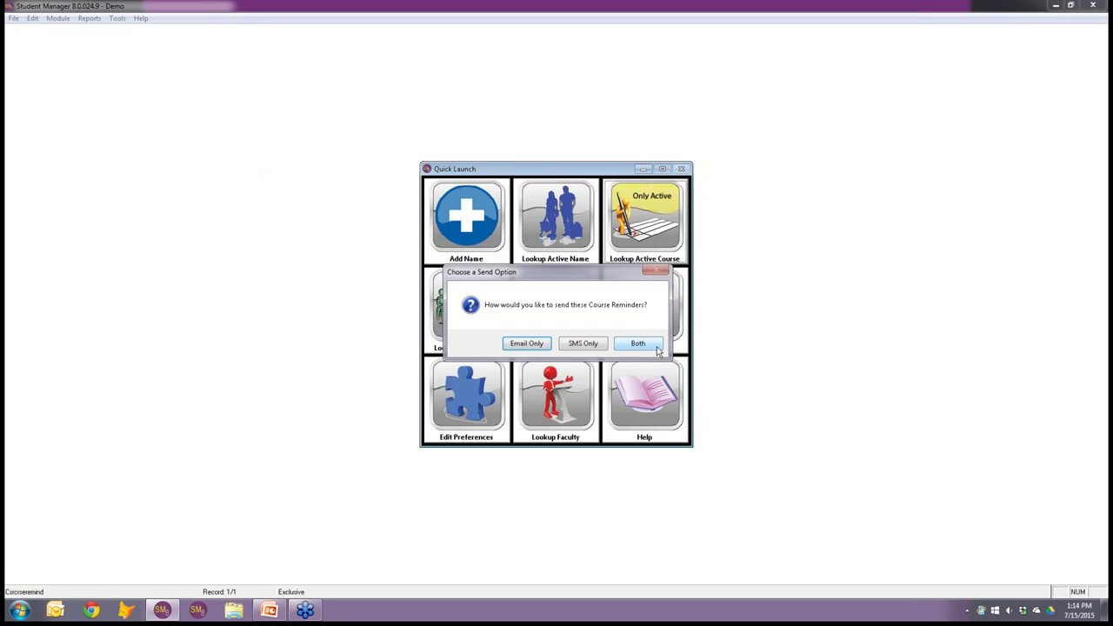
pyautogui.click(583, 343)
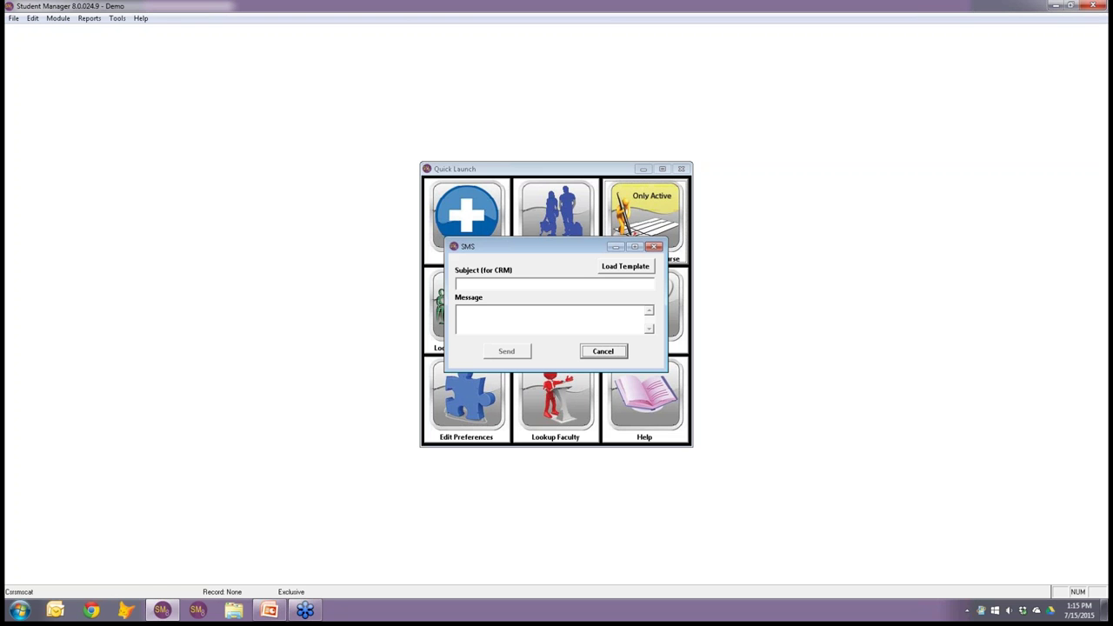
# Check Load Template, find no saved SMS templates, and cancel the reminder unsent.
pyautogui.click(625, 266)
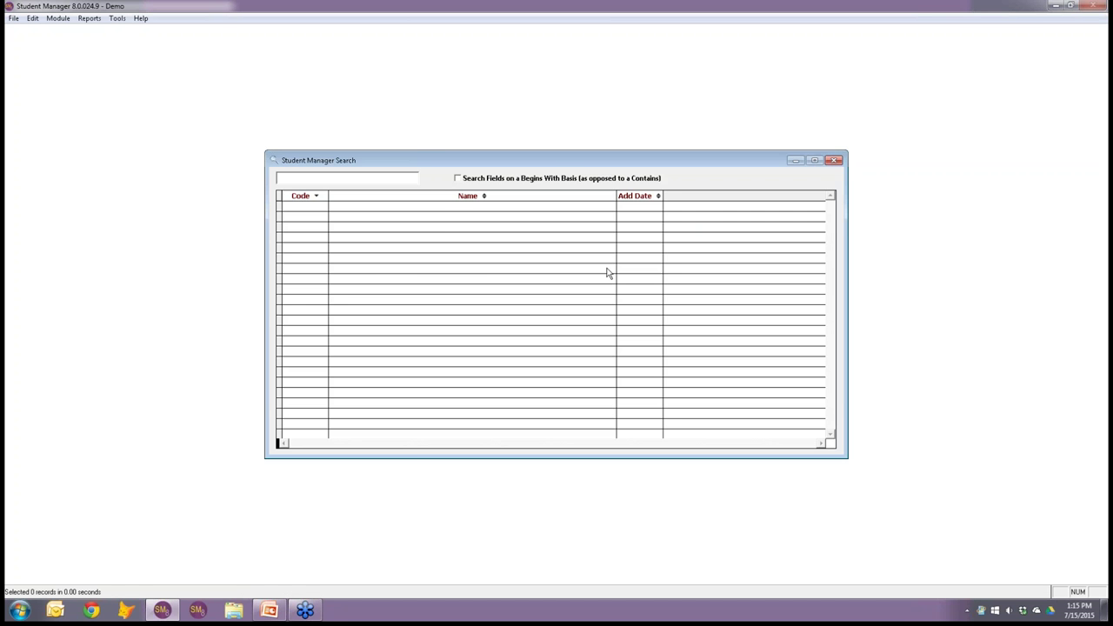
pyautogui.press('Escape')
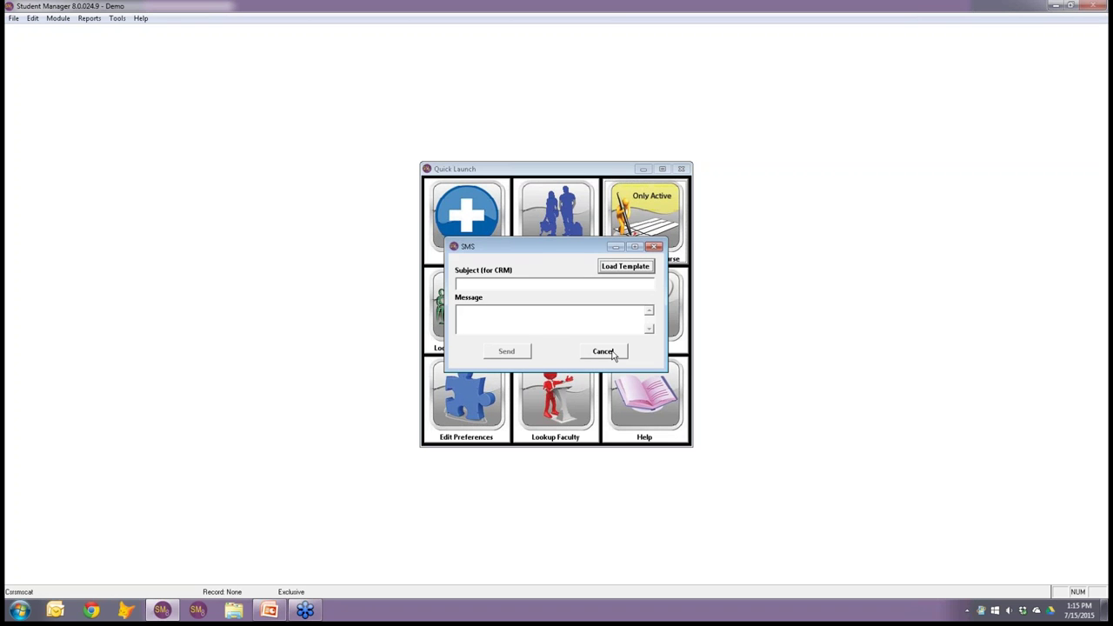
pyautogui.click(603, 351)
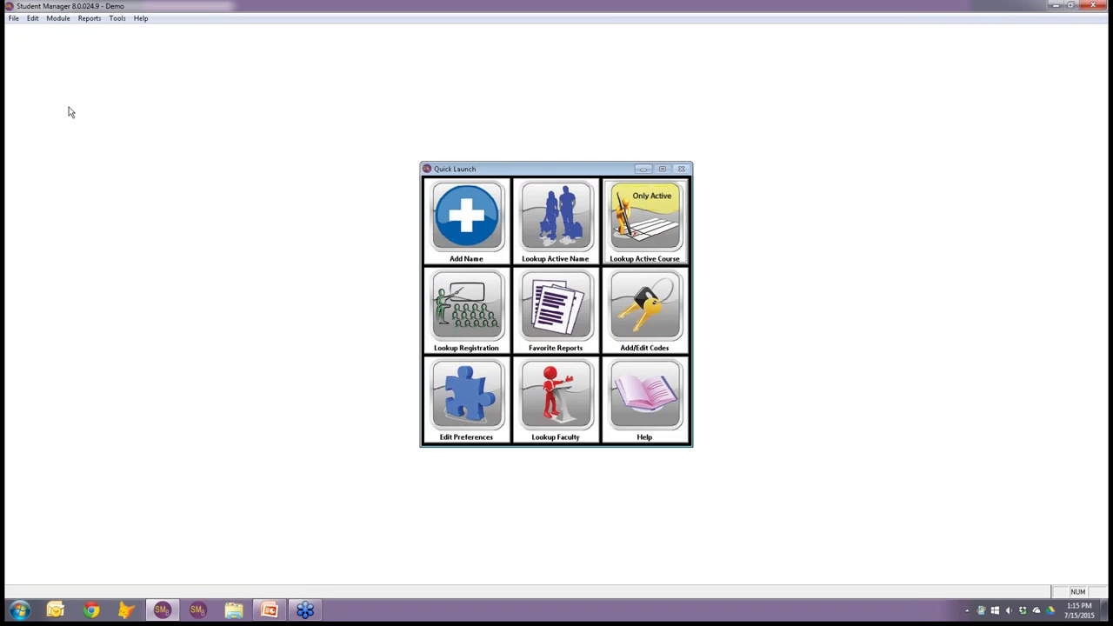
# Open Module > Catalog > SMS Templates to add a new template.
pyautogui.click(58, 19)
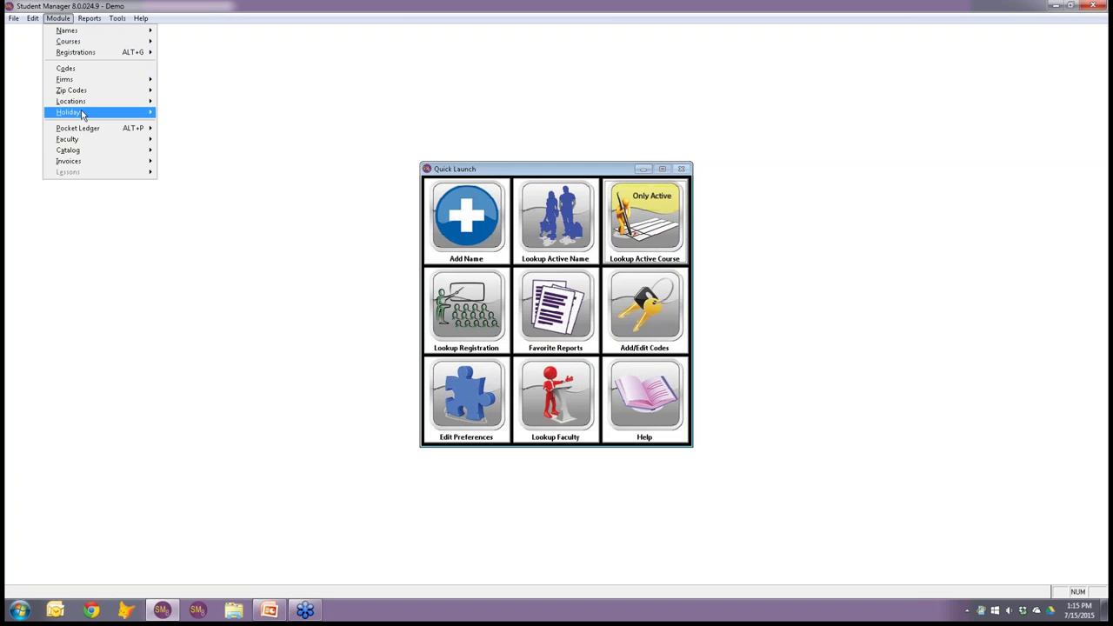
pyautogui.moveTo(91, 152)
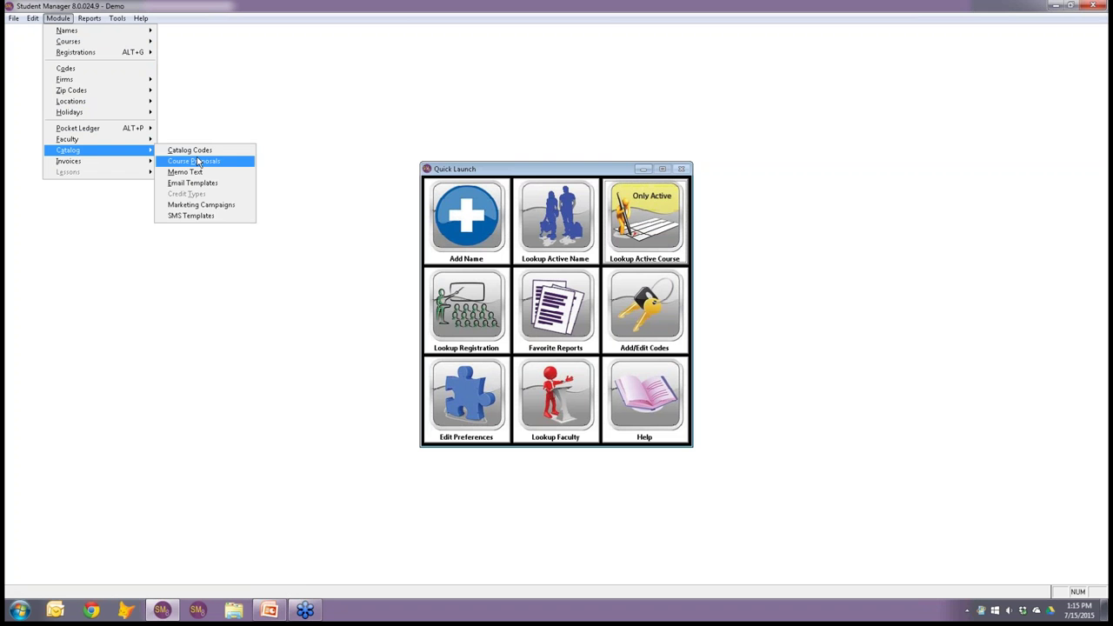
pyautogui.click(185, 216)
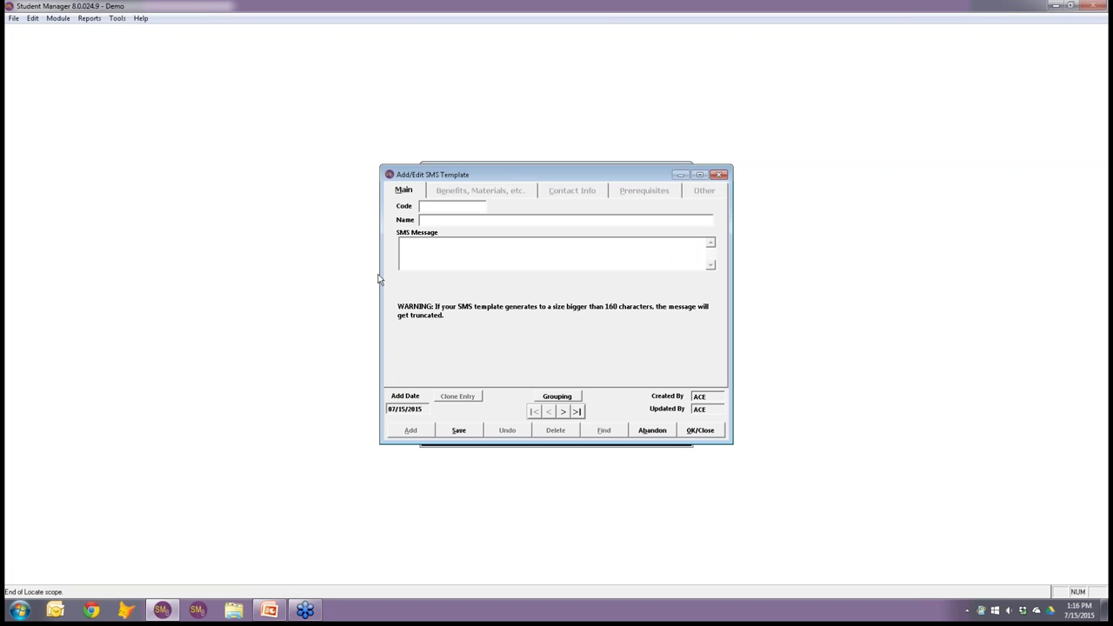
# Enter SMSREMIND as the new SMS template's code.
pyautogui.write('R')
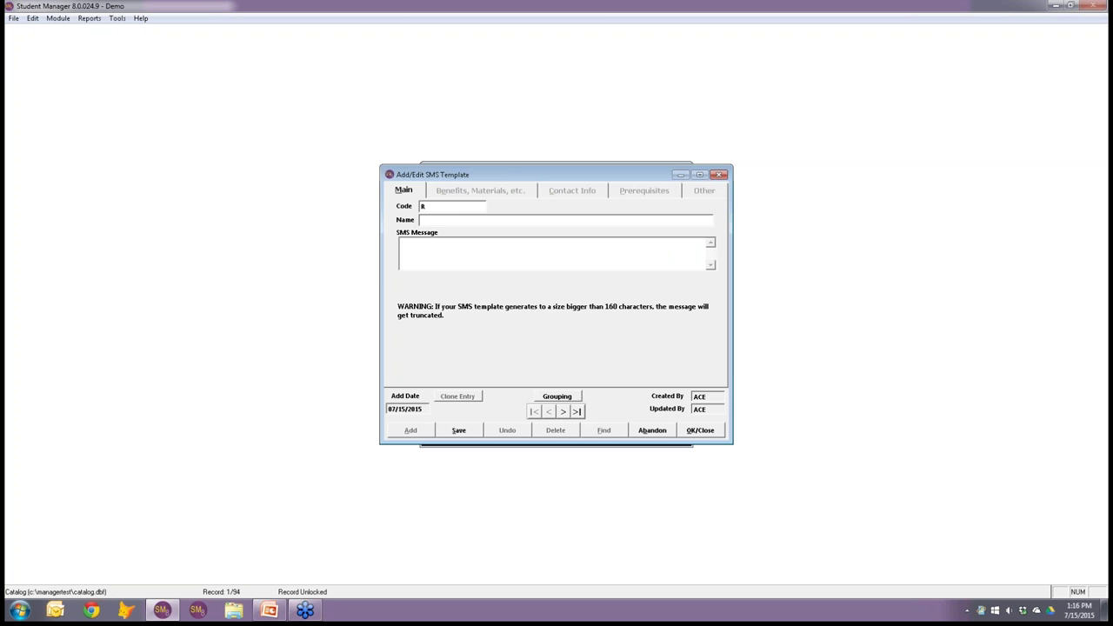
pyautogui.press('BackSpace')
pyautogui.write('SMSREMIND')
pyautogui.press('Tab')
# Name it 'Reminder for upcoming course' and write the message ending '+dtoc(cobegdate)+". -ACEware Systems'.
pyautogui.write('Reminder for upo')
pyautogui.write('oming course')
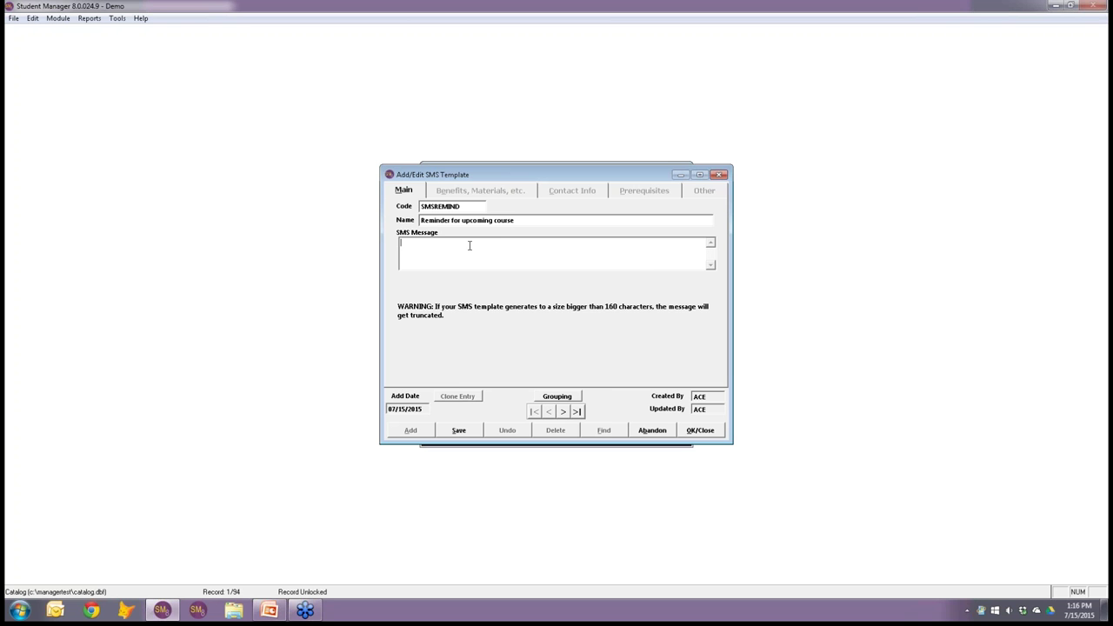
pyautogui.write('cocrse+" is startd')
pyautogui.press('BackSpace')
pyautogui.write('ing "+dtoc')
pyautogui.write('(cobegdate)')
pyautogui.write('+". -ACEware Systems')
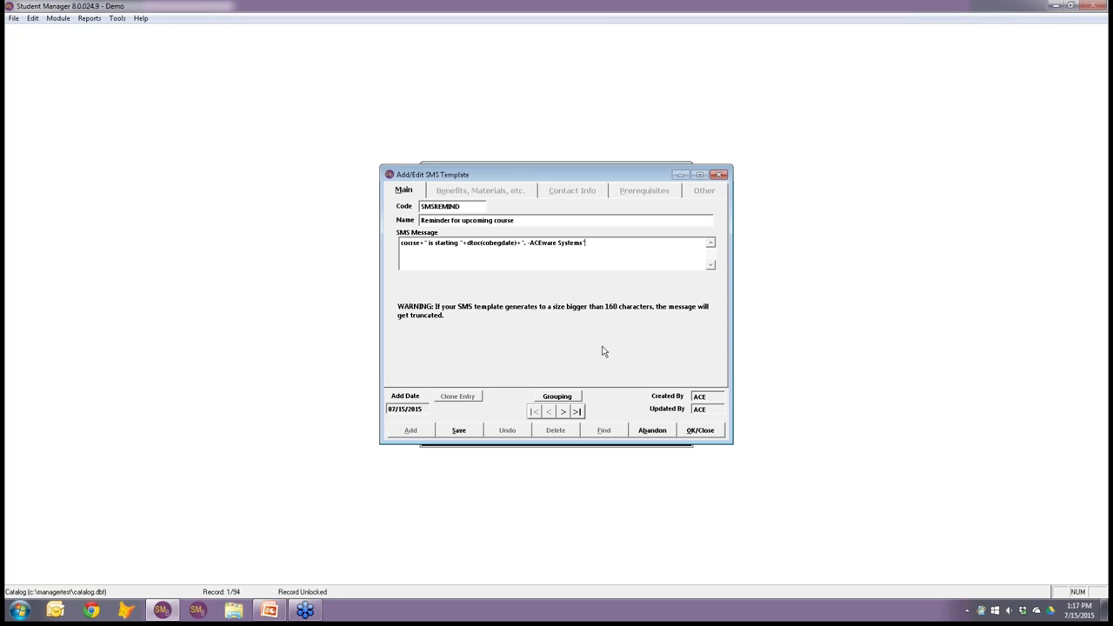
# Wrap the message's course name field in trim(), close the SMSREMIND template, and return to PowerPoint.
pyautogui.click(420, 244)
pyautogui.write('nm')
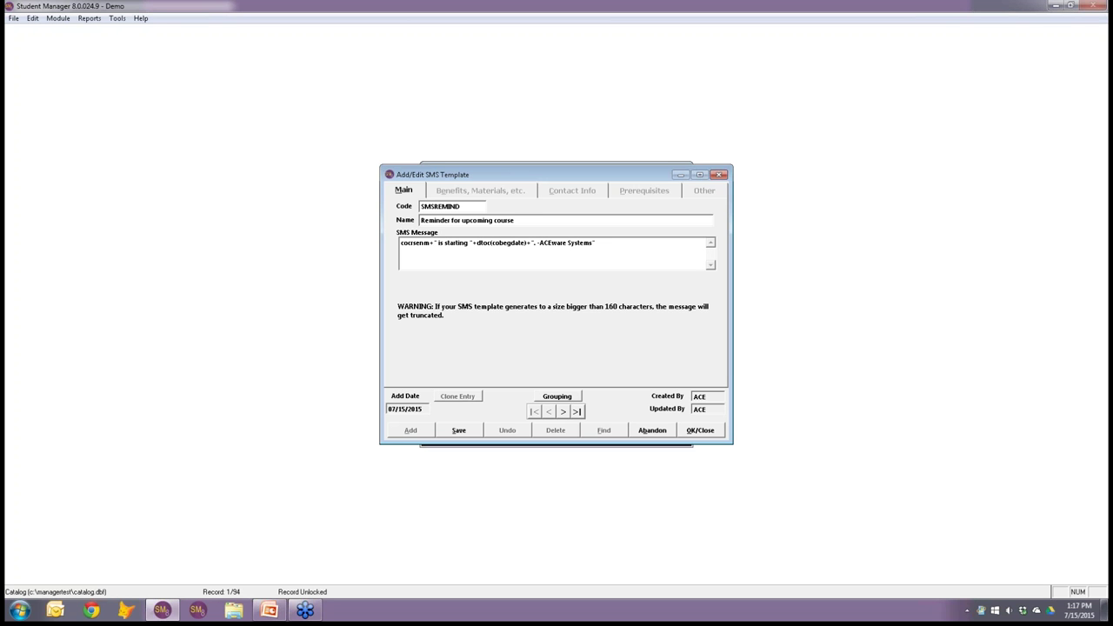
pyautogui.click(401, 244)
pyautogui.write('trim')
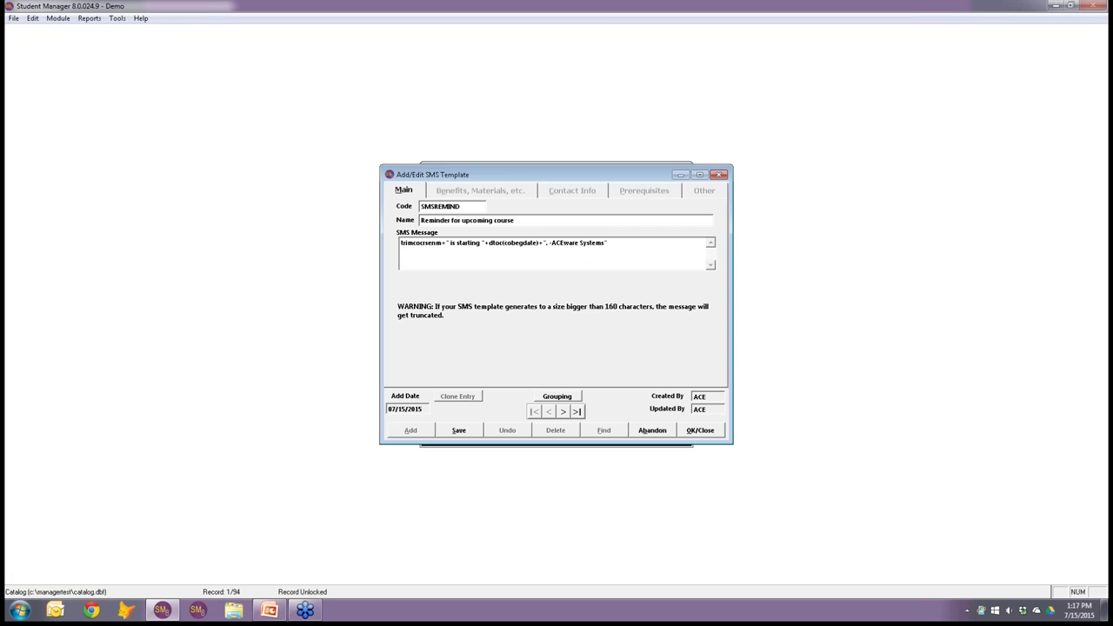
pyautogui.write('(')
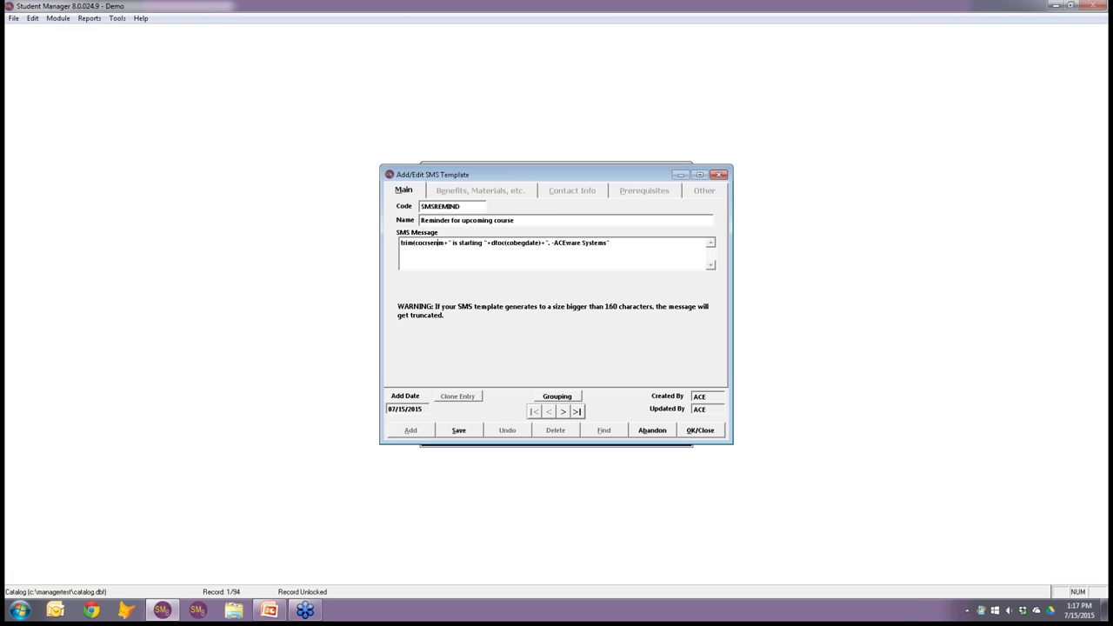
pyautogui.write(')')
pyautogui.click(699, 431)
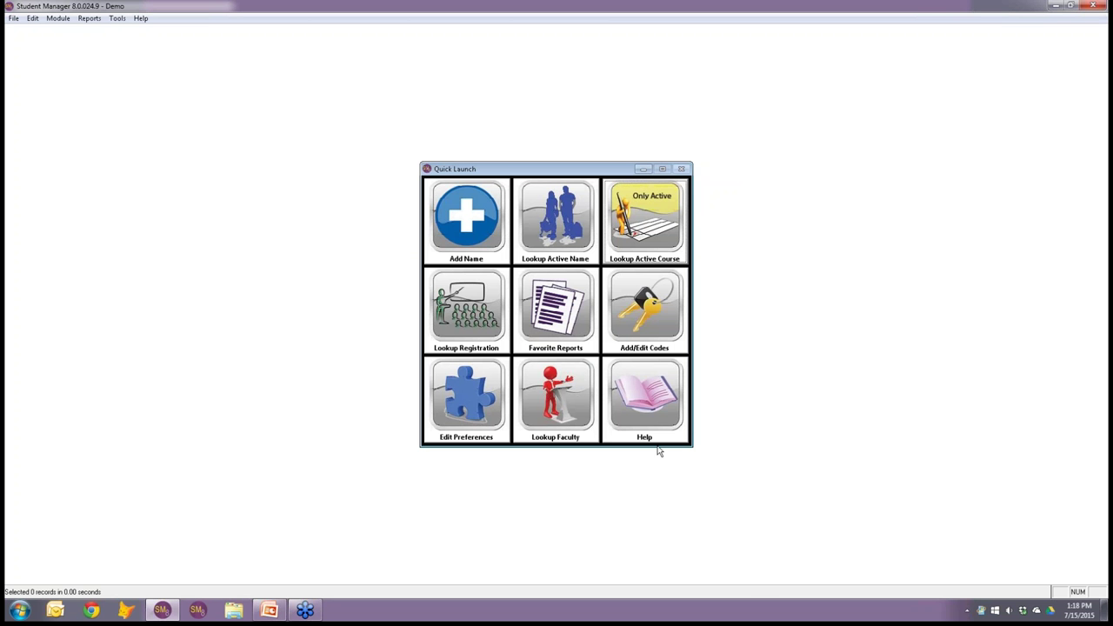
pyautogui.click(276, 611)
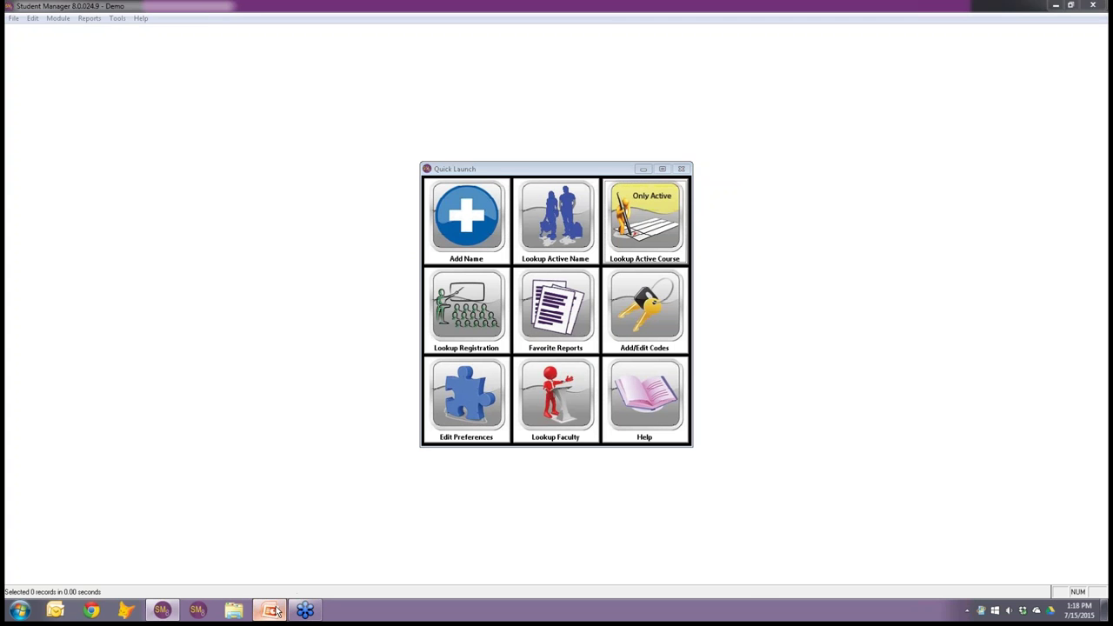